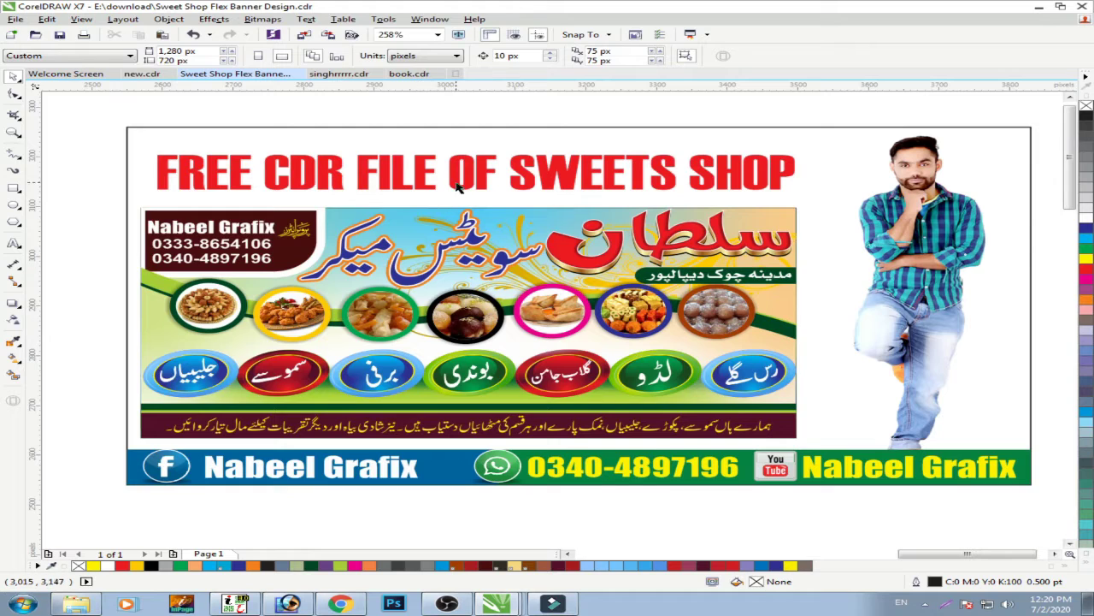
# Step: Examine the finished sweet shop banner and the separate background layout with its empty coloured circles
pyautogui.click(459, 184)
pyautogui.scroll(-1, 633, 159)
pyautogui.click(678, 121)
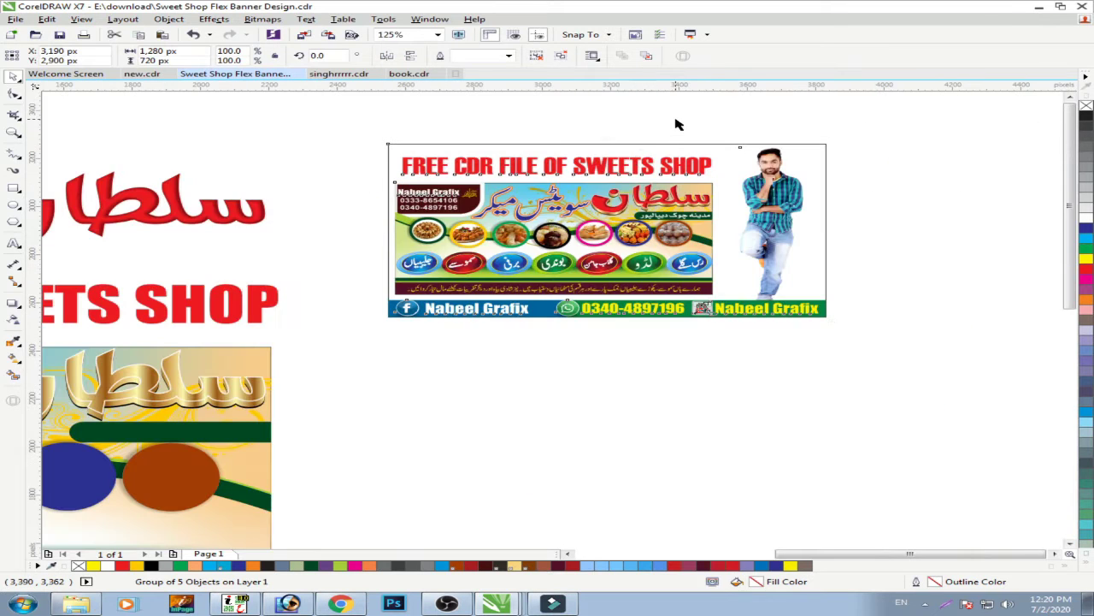
pyautogui.press('F2')
pyautogui.moveTo(835, 133); pyautogui.dragTo(359, 338)
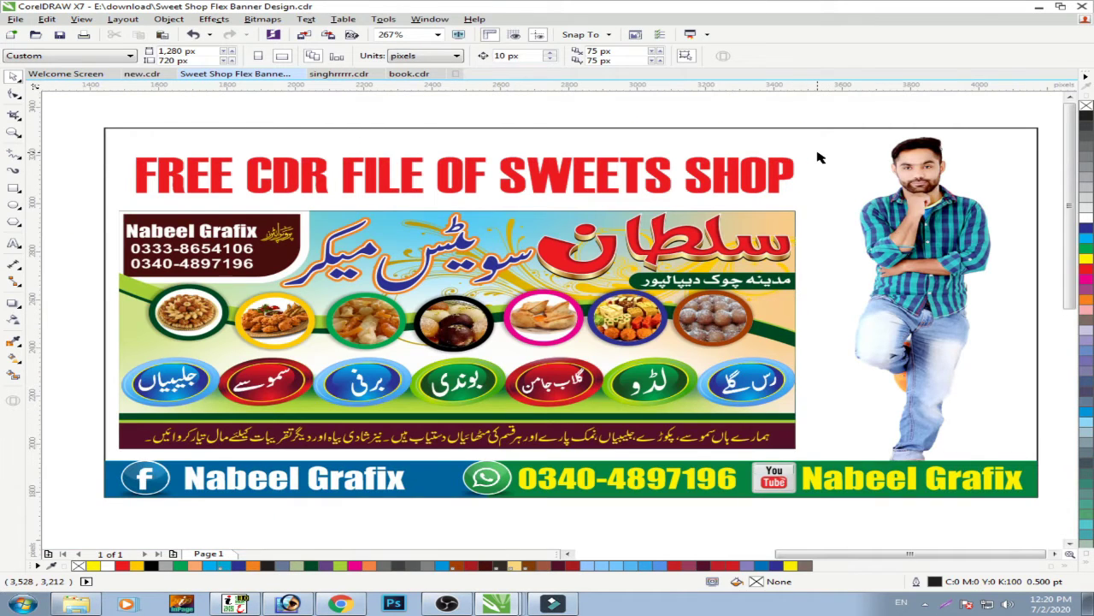
pyautogui.scroll(-3, 819, 156)
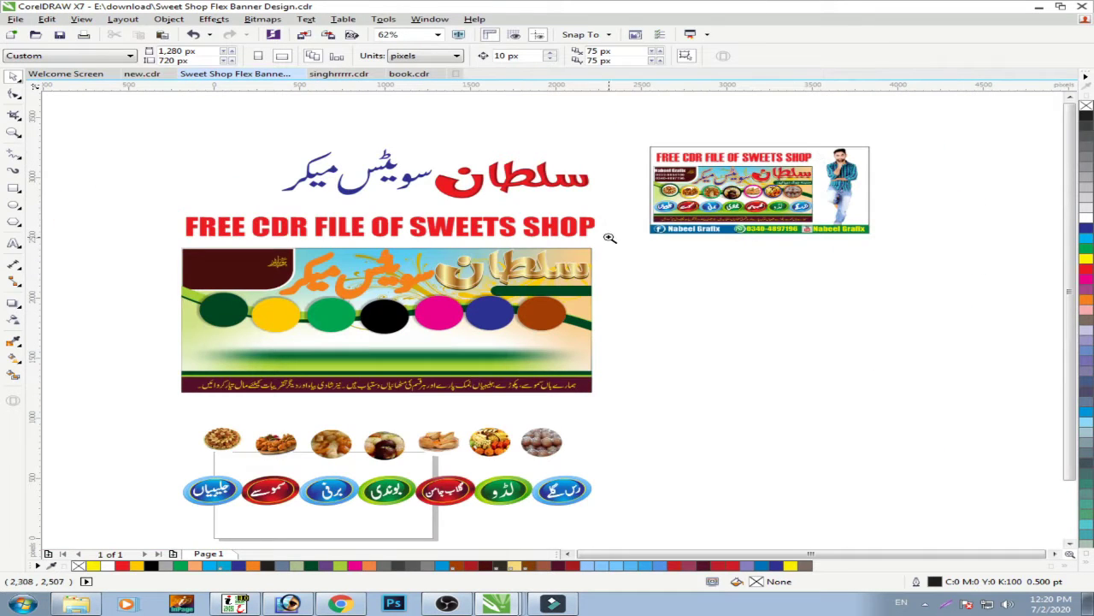
pyautogui.moveTo(610, 238); pyautogui.dragTo(154, 413)
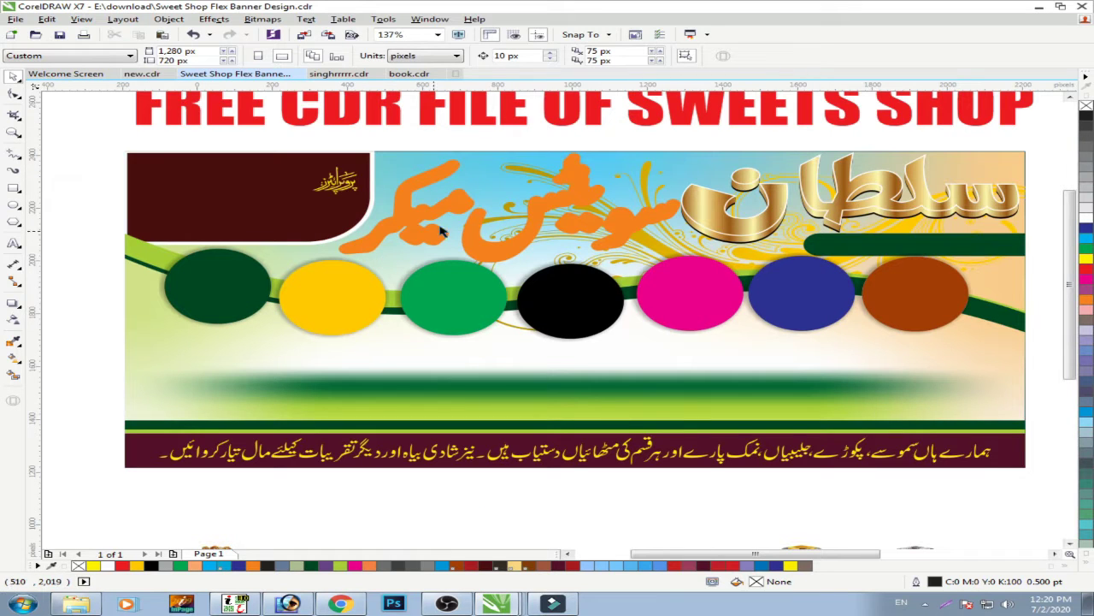
pyautogui.click(502, 154)
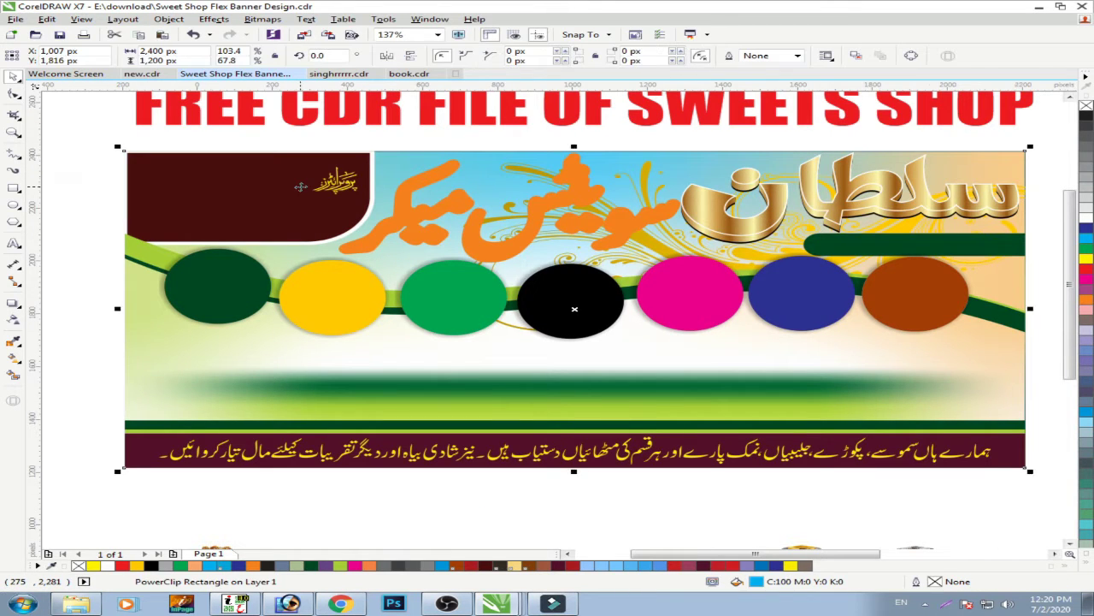
pyautogui.scroll(-2, 301, 187)
pyautogui.press('Escape')
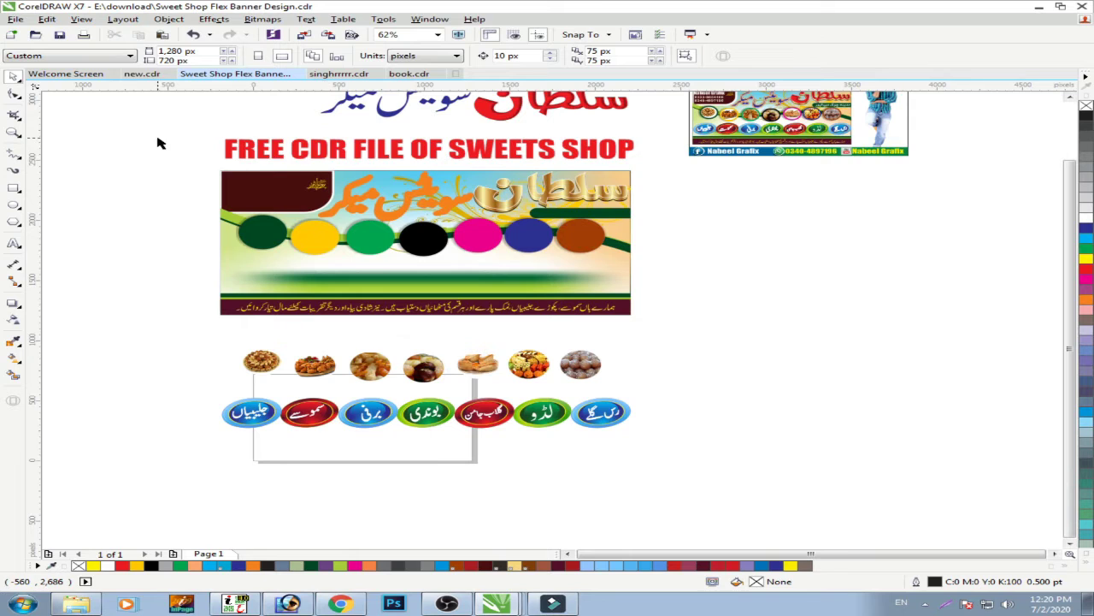
# Step: Set the document units to inches and check the size of the banner background
pyautogui.click(457, 56)
pyautogui.click(404, 69)
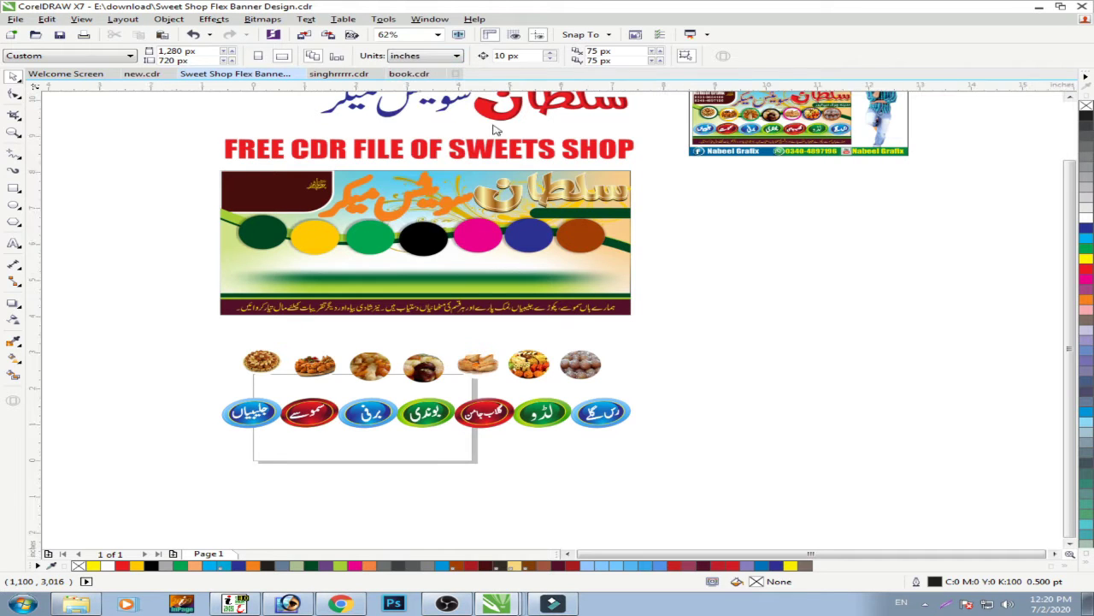
pyautogui.moveTo(637, 165); pyautogui.dragTo(171, 346)
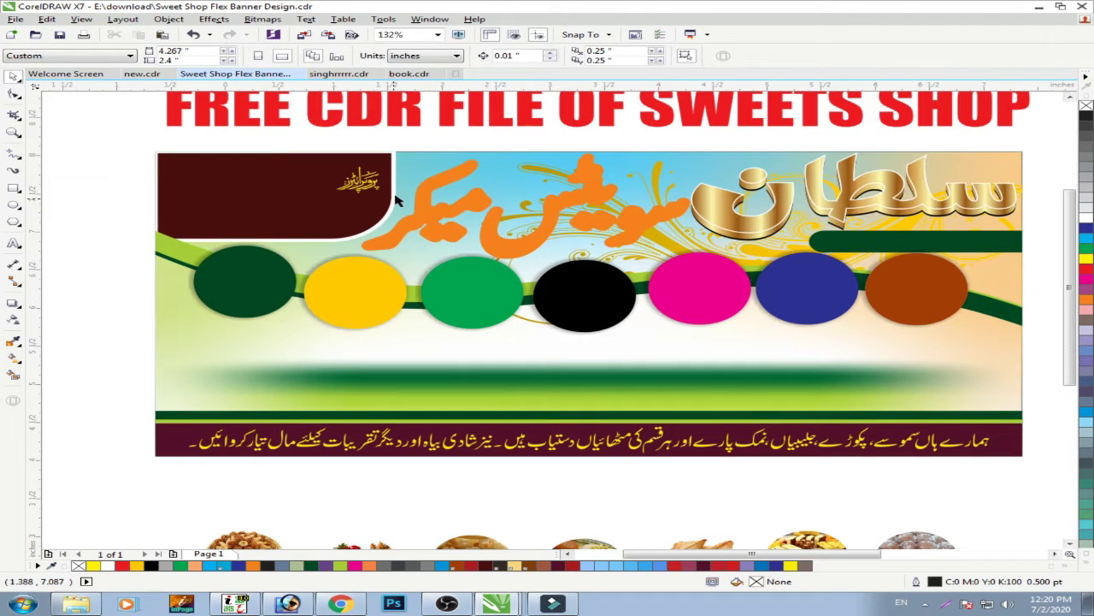
pyautogui.click(433, 161)
pyautogui.press('F3')
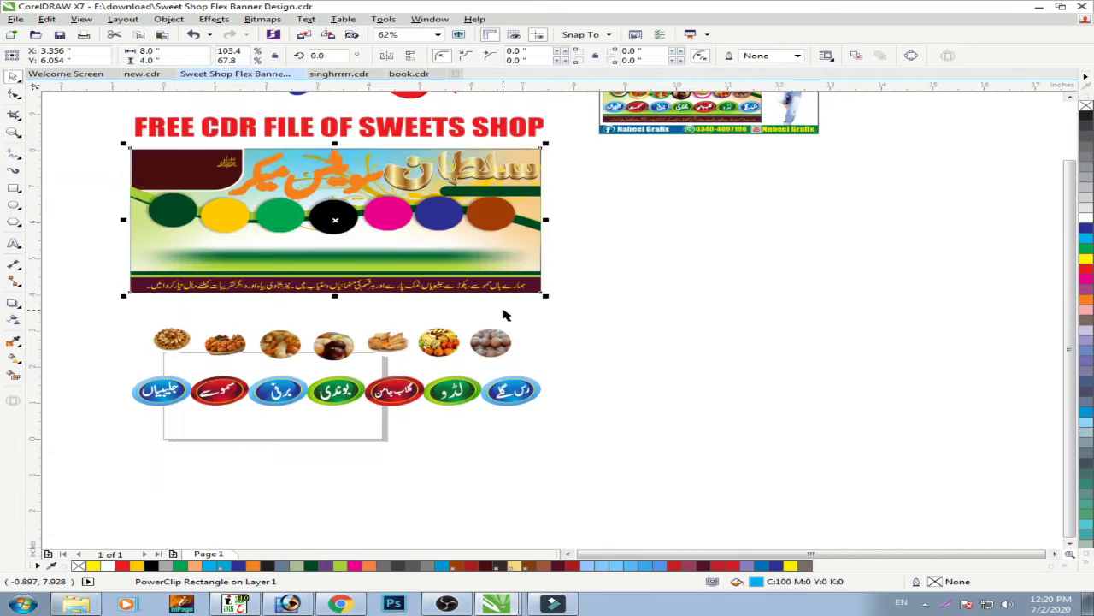
# Step: Centre the first sweet photo horizontally and vertically on the banner's dark green circle
pyautogui.click(647, 337)
pyautogui.press('F2')
pyautogui.moveTo(556, 142); pyautogui.dragTo(102, 429)
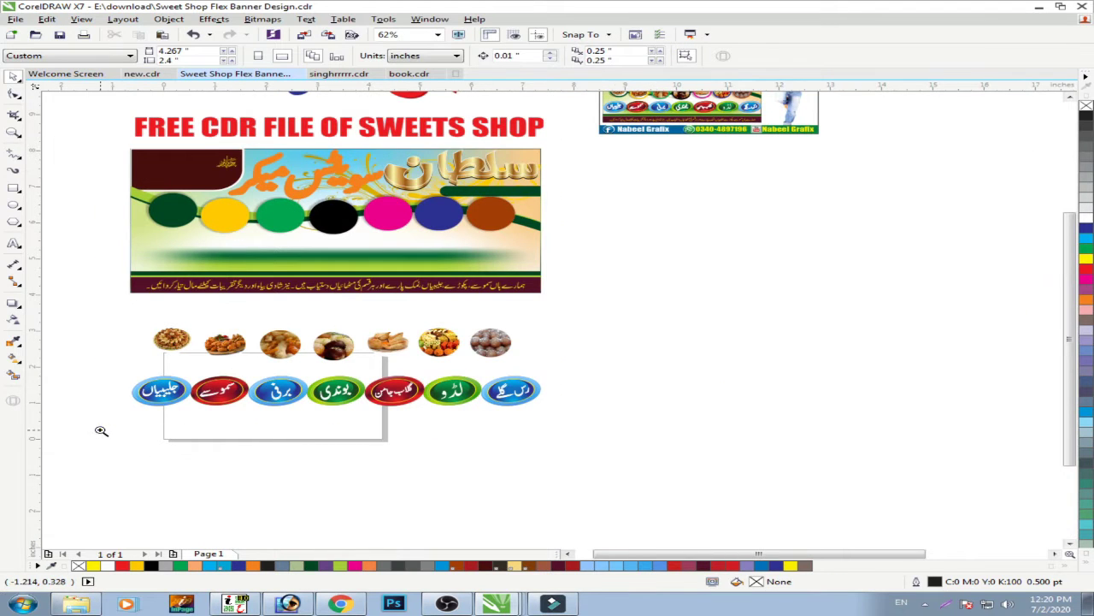
pyautogui.click(179, 335)
pyautogui.keyDown('shift'); pyautogui.click(313, 222); pyautogui.keyUp('shift')
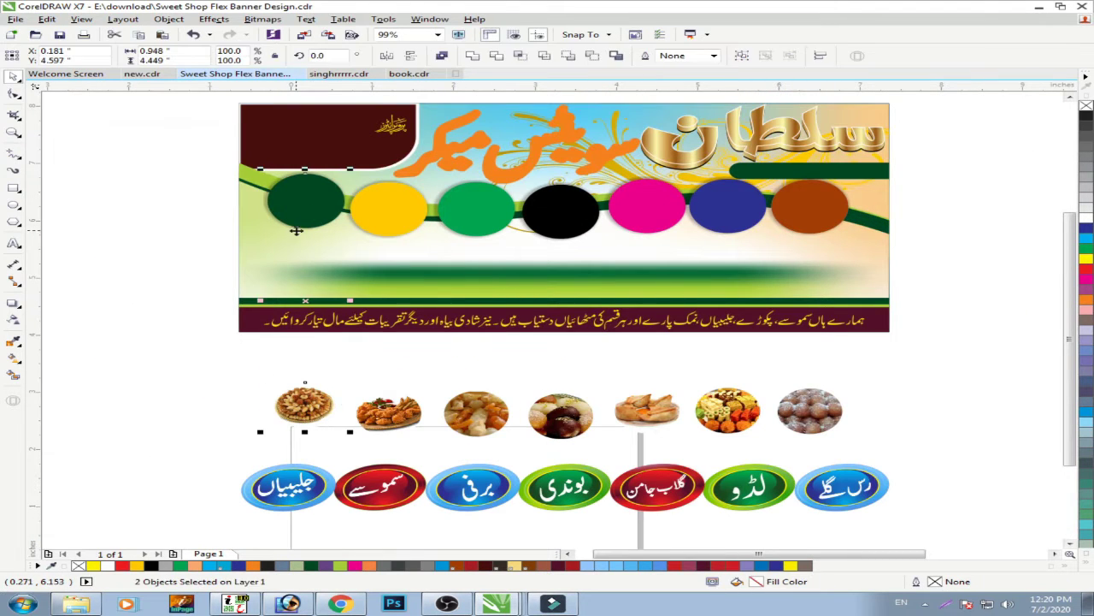
pyautogui.press('c')
pyautogui.press('e')
# Step: Centre the second and third food photos on the yellow and light green circles directly above them
pyautogui.click(389, 412)
pyautogui.keyDown('shift'); pyautogui.click(372, 216); pyautogui.keyUp('shift')
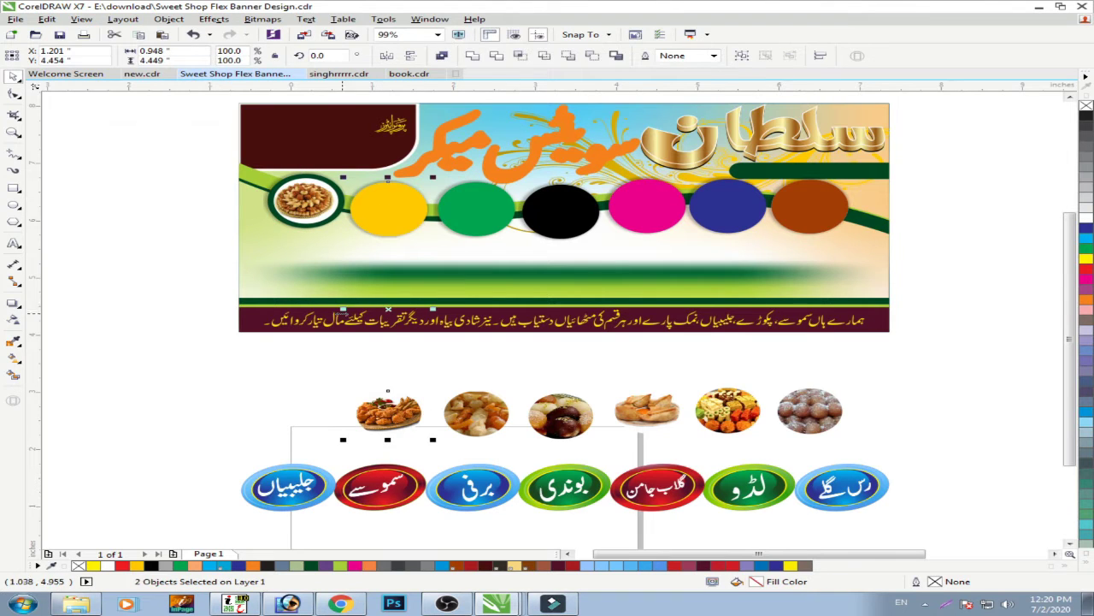
pyautogui.press('c')
pyautogui.press('e')
pyautogui.click(490, 413)
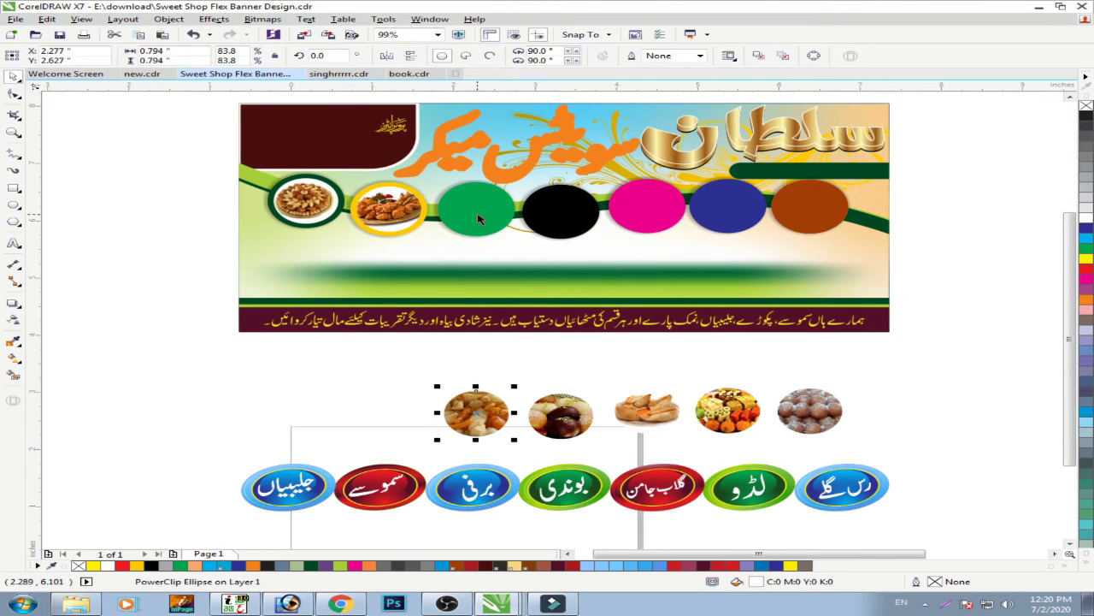
pyautogui.keyDown('shift'); pyautogui.click(479, 220); pyautogui.keyUp('shift')
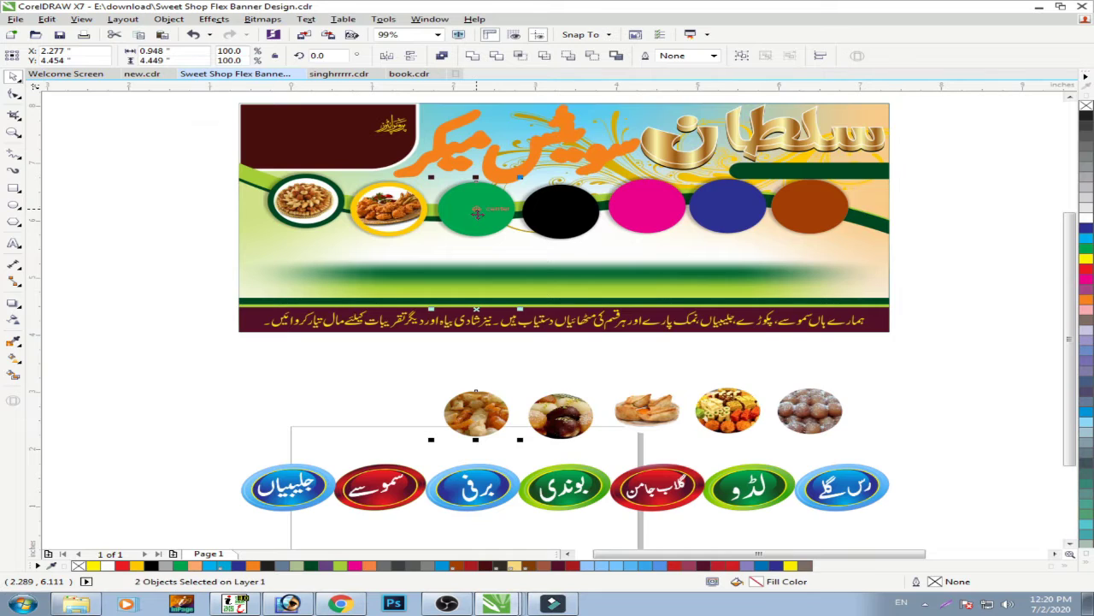
pyautogui.press('c')
pyautogui.press('e')
# Step: Centre the next two food photos on the black and magenta circles directly above them
pyautogui.click(566, 410)
pyautogui.keyDown('shift'); pyautogui.click(560, 212); pyautogui.keyUp('shift')
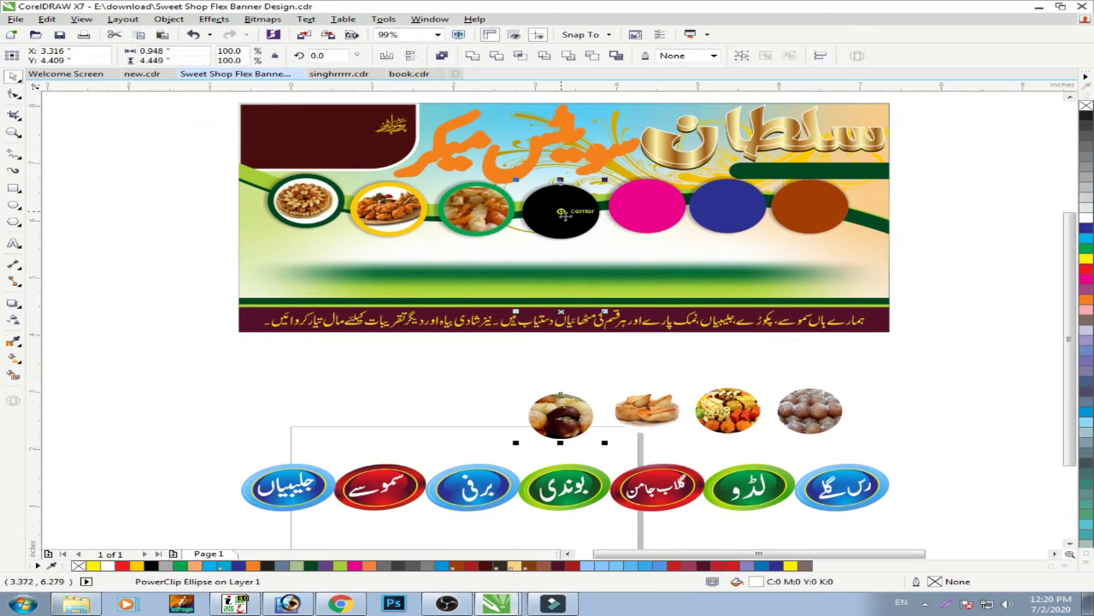
pyautogui.press('c')
pyautogui.press('e')
pyautogui.click(670, 414)
pyautogui.keyDown('shift'); pyautogui.click(647, 207); pyautogui.keyUp('shift')
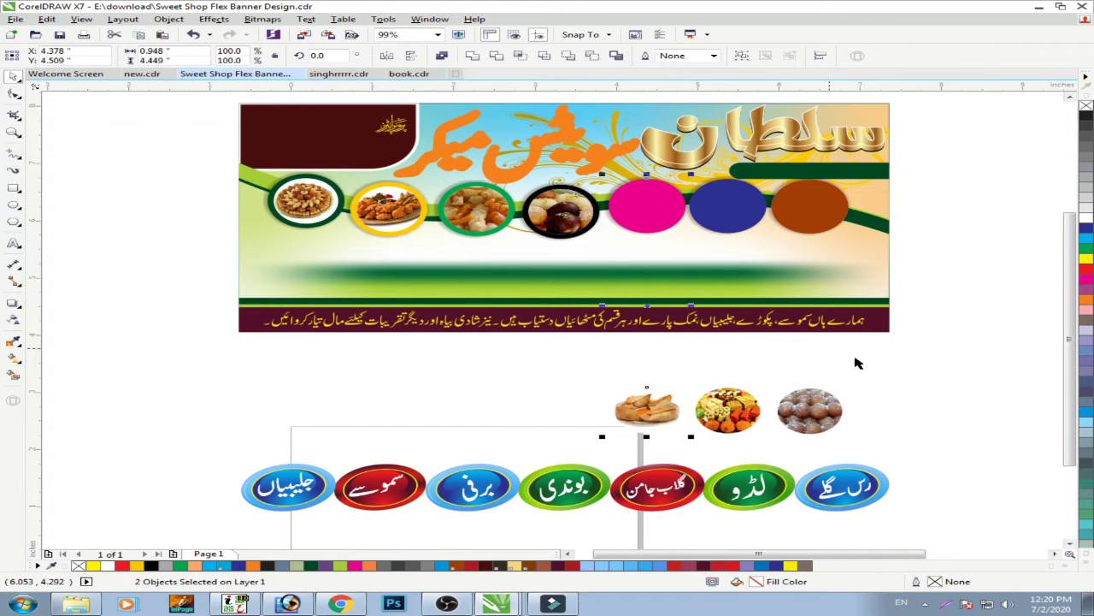
pyautogui.press('c')
pyautogui.press('e')
pyautogui.press('Escape')
# Step: Centre the last two sweet photos on the blue and brown circles of the banner
pyautogui.click(726, 389)
pyautogui.keyDown('shift'); pyautogui.click(736, 214); pyautogui.keyUp('shift')
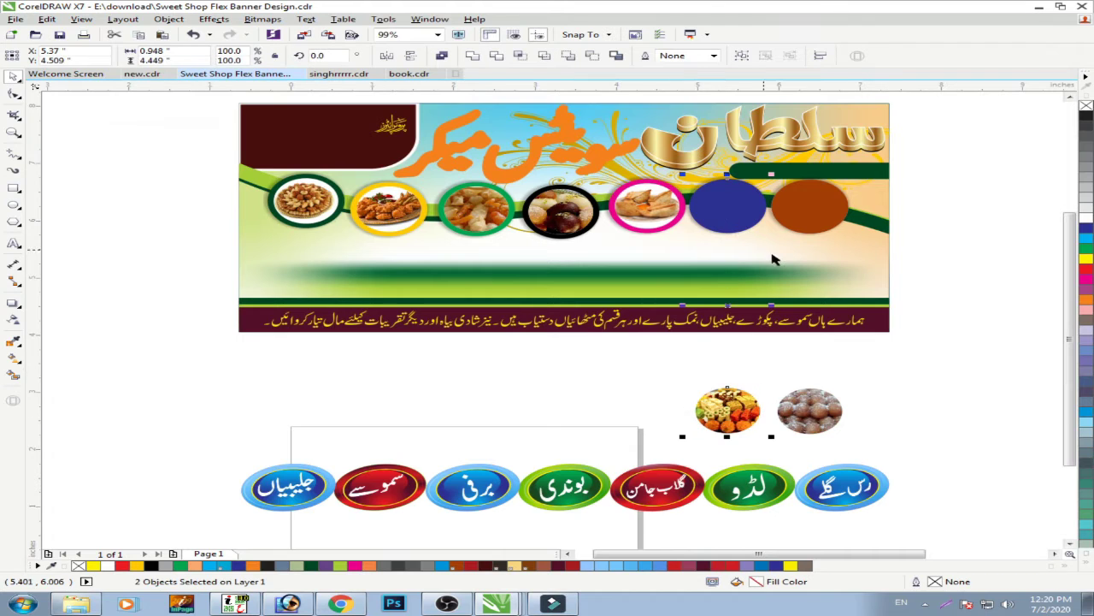
pyautogui.press('c')
pyautogui.press('e')
pyautogui.click(823, 419)
pyautogui.keyDown('shift'); pyautogui.click(825, 220); pyautogui.keyUp('shift')
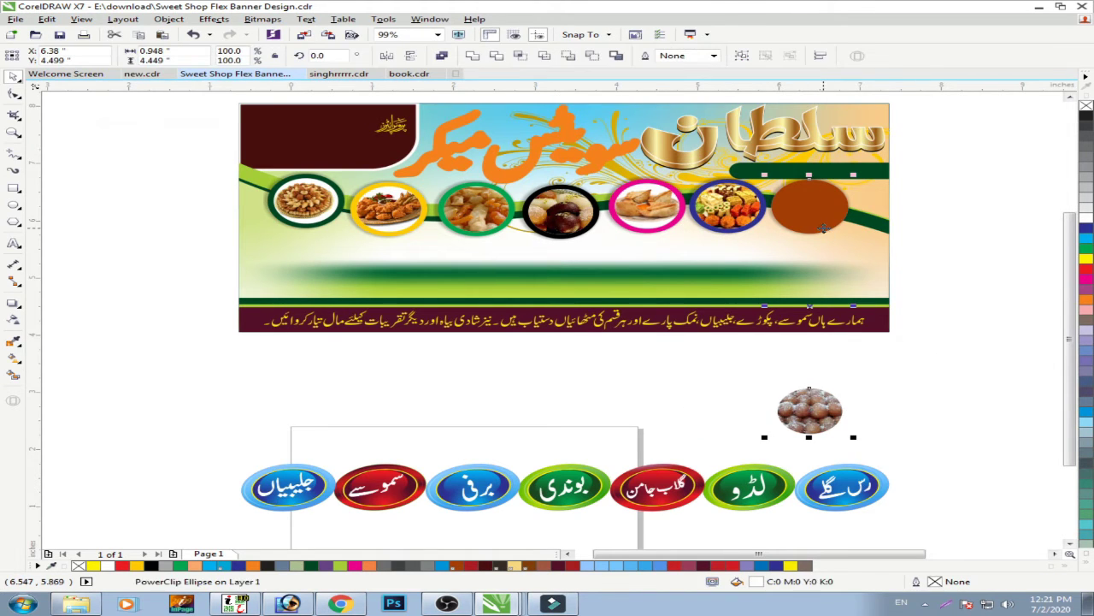
pyautogui.press('c')
pyautogui.press('e')
# Step: Move the whole row of Urdu name ovals up onto the banner, just beneath the food photo circles
pyautogui.click(763, 374)
pyautogui.scroll(-1, 762, 374)
pyautogui.press('F2')
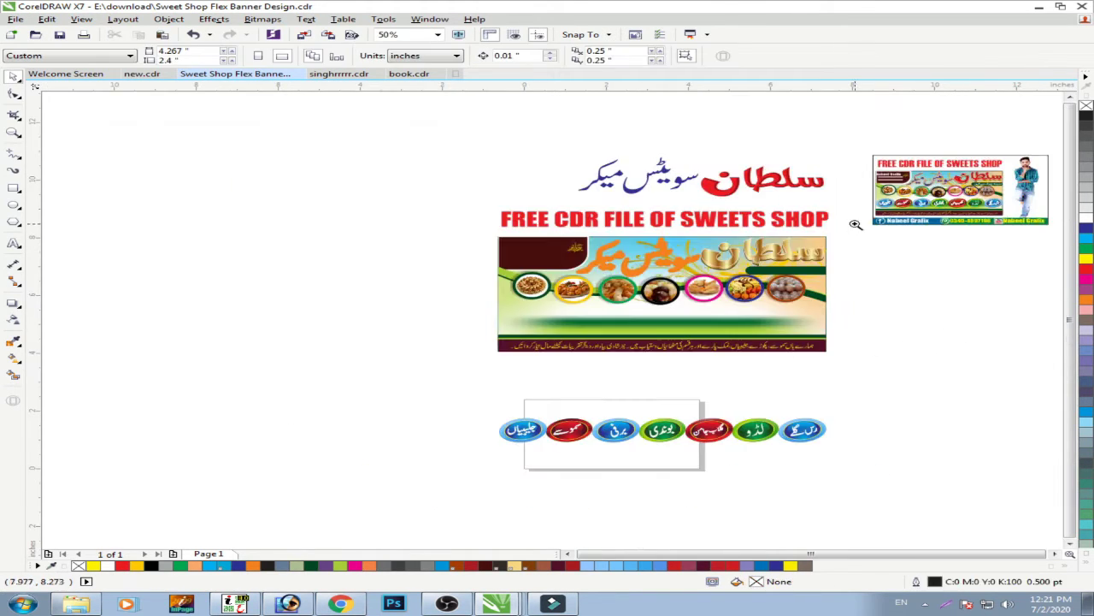
pyautogui.moveTo(860, 221); pyautogui.dragTo(432, 454)
pyautogui.moveTo(981, 441); pyautogui.dragTo(233, 548)
pyautogui.moveTo(585, 481); pyautogui.dragTo(587, 287)
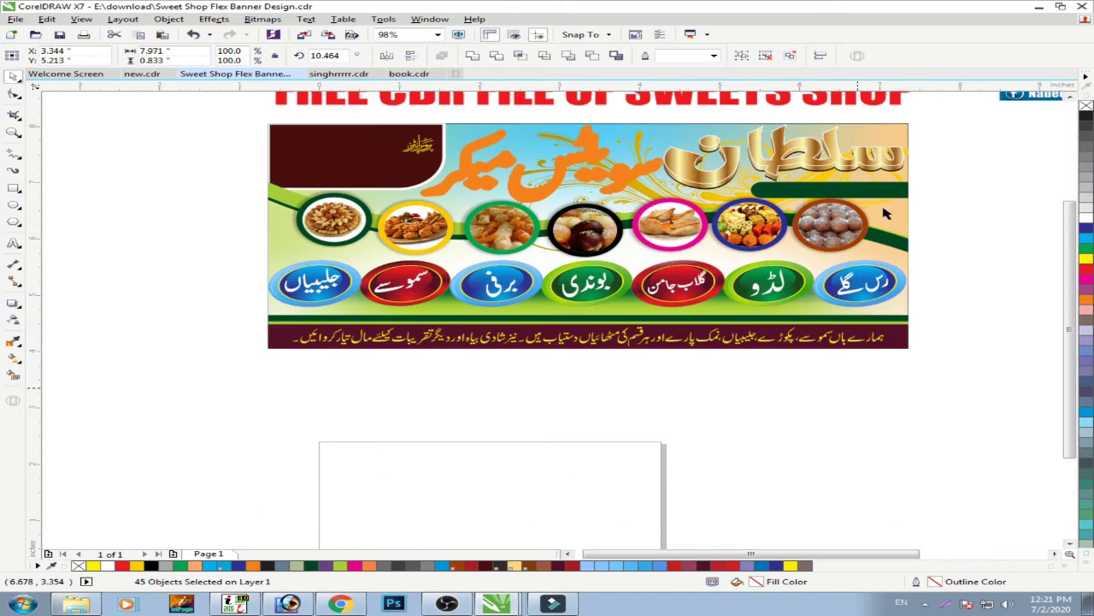
# Step: Try yellow and red fills on the inner ellipse of the rightmost blue name oval, and undo them
pyautogui.moveTo(922, 115); pyautogui.dragTo(248, 441)
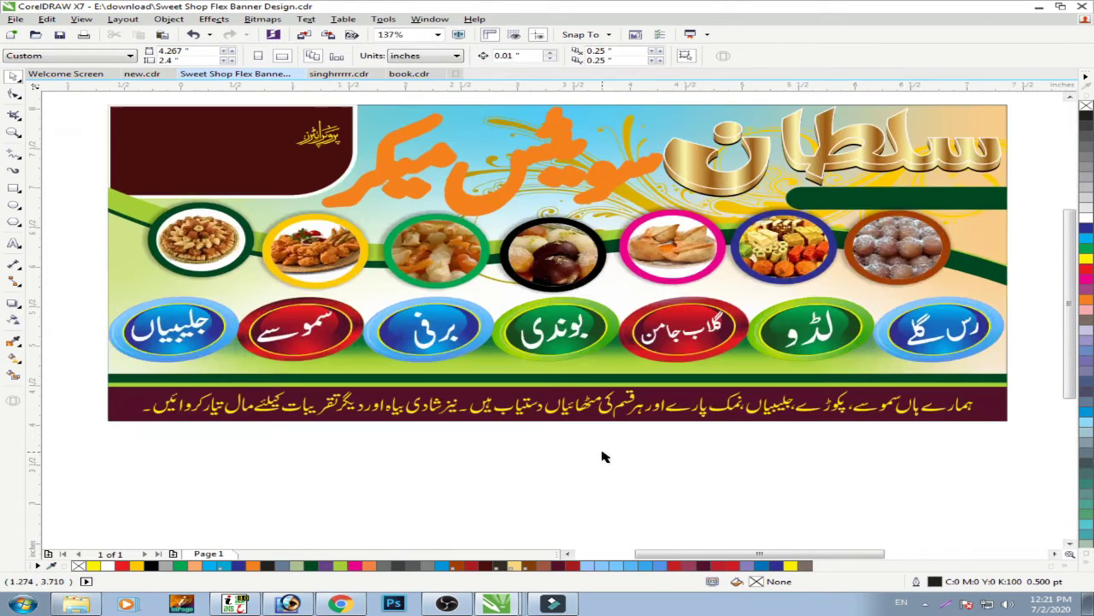
pyautogui.moveTo(1011, 292); pyautogui.dragTo(110, 365)
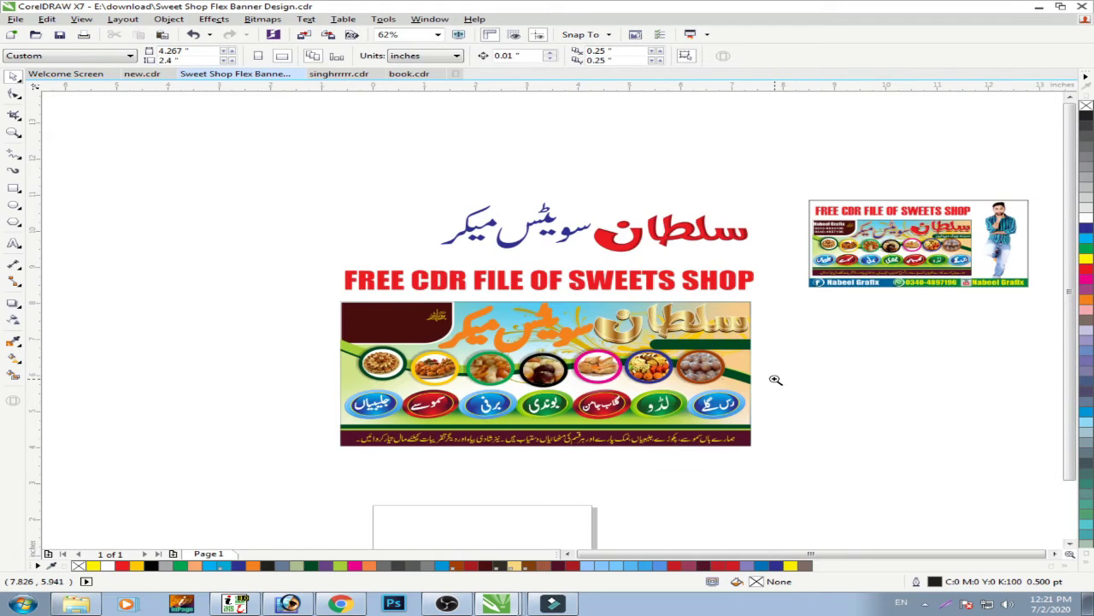
pyautogui.moveTo(776, 380); pyautogui.dragTo(648, 440)
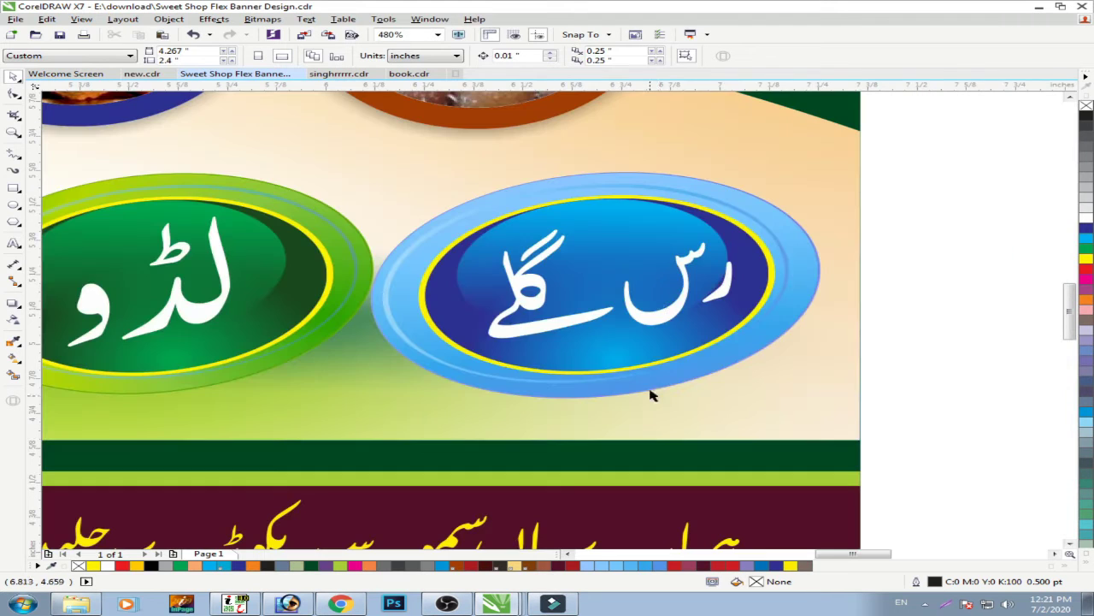
pyautogui.click(686, 248)
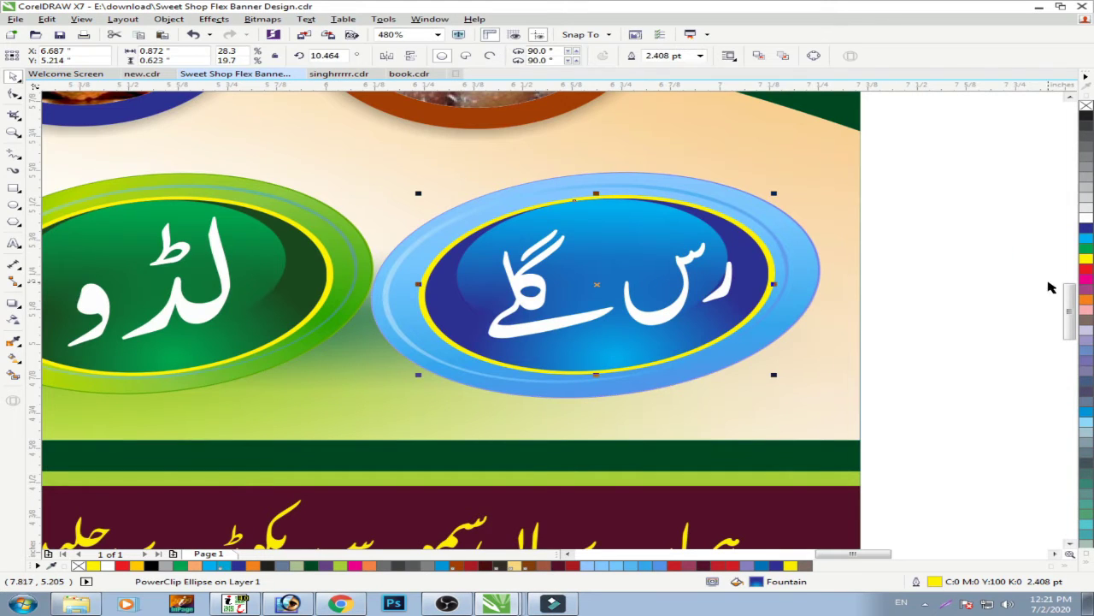
pyautogui.click(1086, 258)
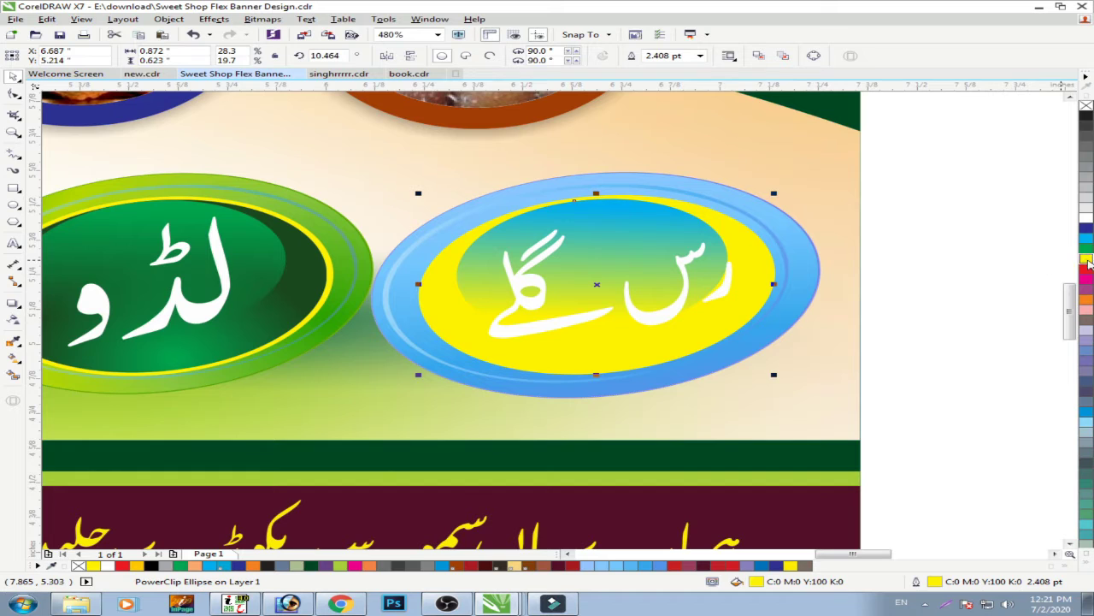
pyautogui.hotkey('ctrl', 'z')
pyautogui.press('F11')
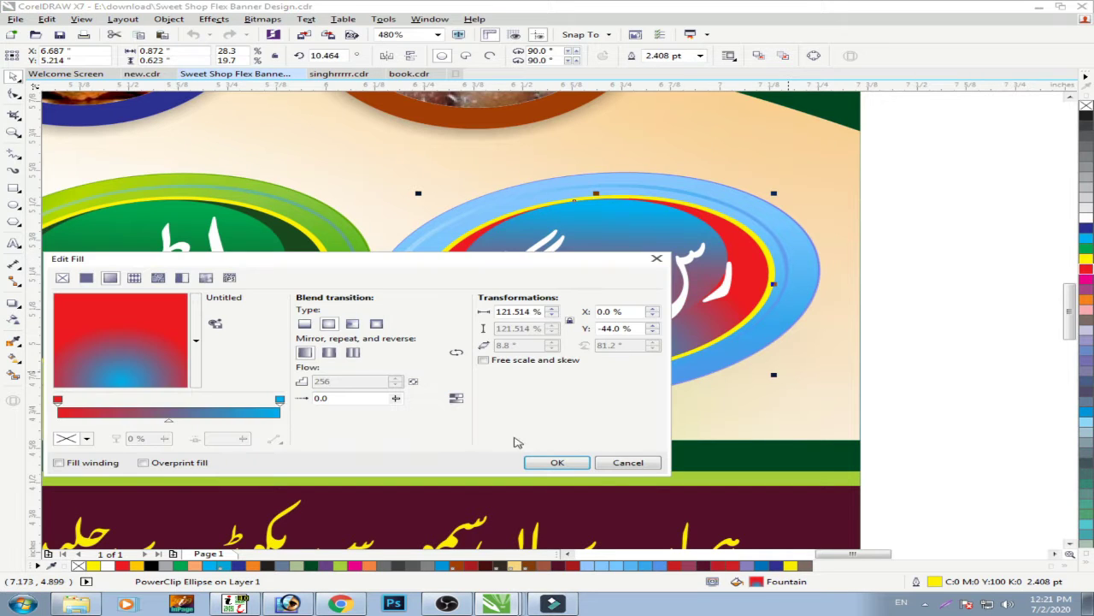
pyautogui.click(627, 465)
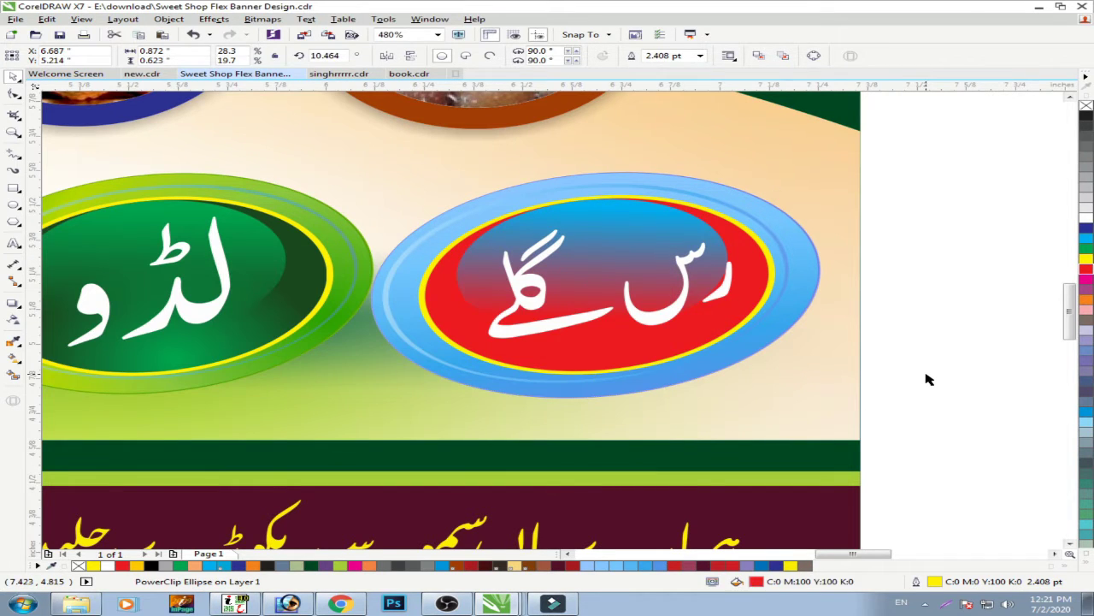
pyautogui.hotkey('ctrl', 'z')
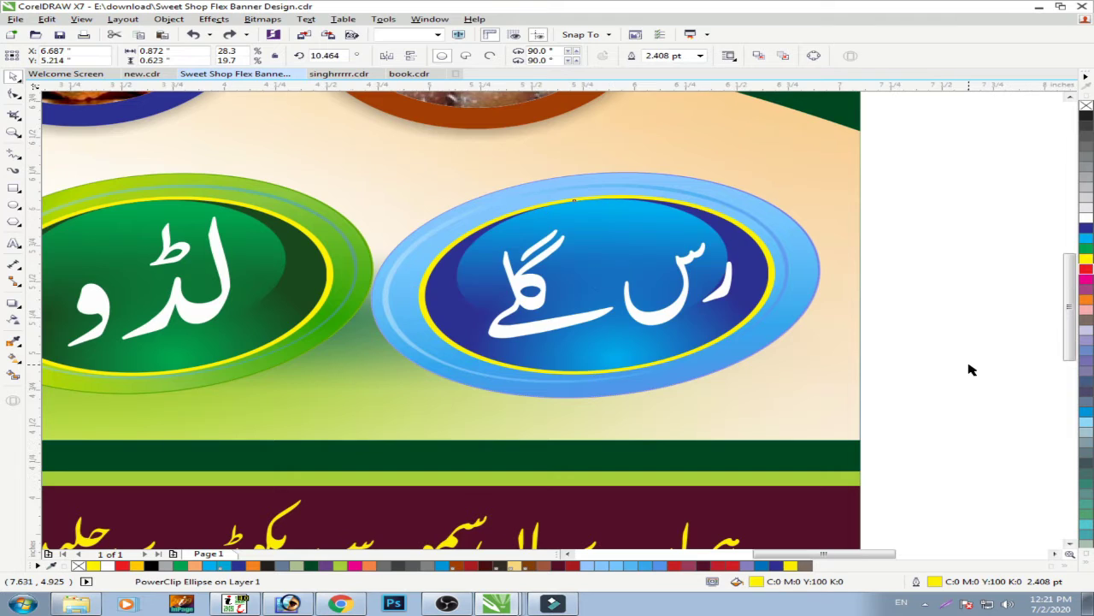
# Step: Align the red Urdu title word vertically with its gold backing lettering on the banner
pyautogui.scroll(-4, 971, 370)
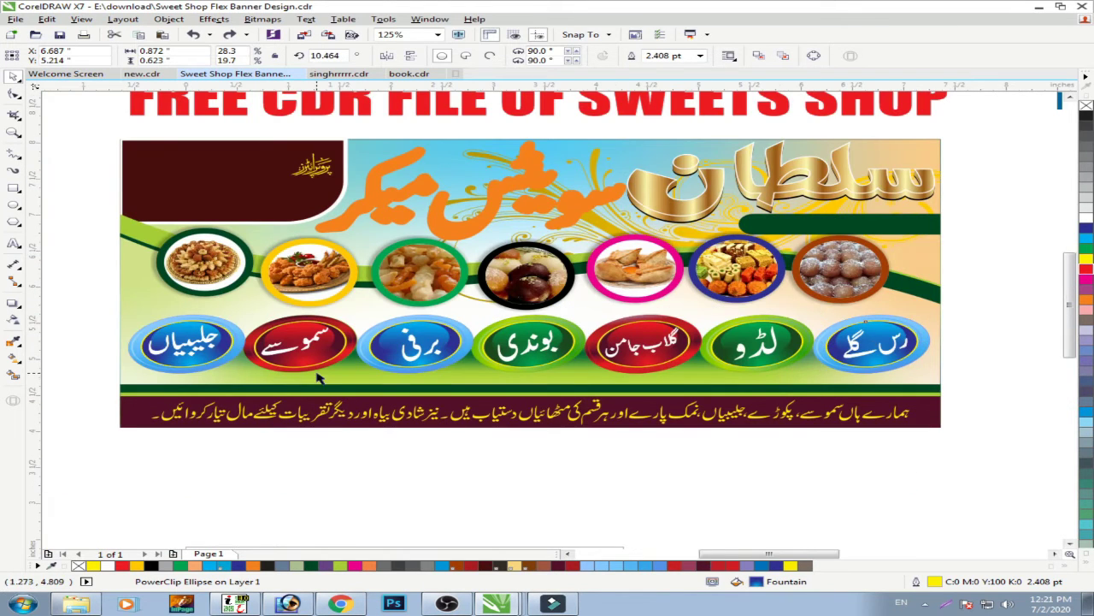
pyautogui.scroll(1, 647, 393)
pyautogui.scroll(-1, 647, 395)
pyautogui.scroll(-1, 648, 395)
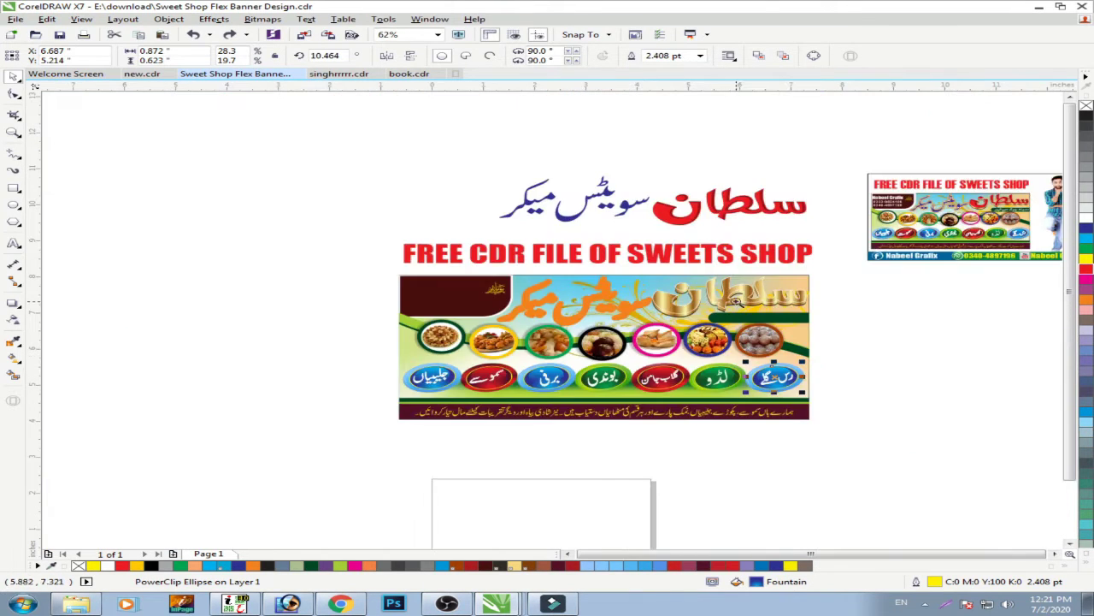
pyautogui.scroll(1, 658, 283)
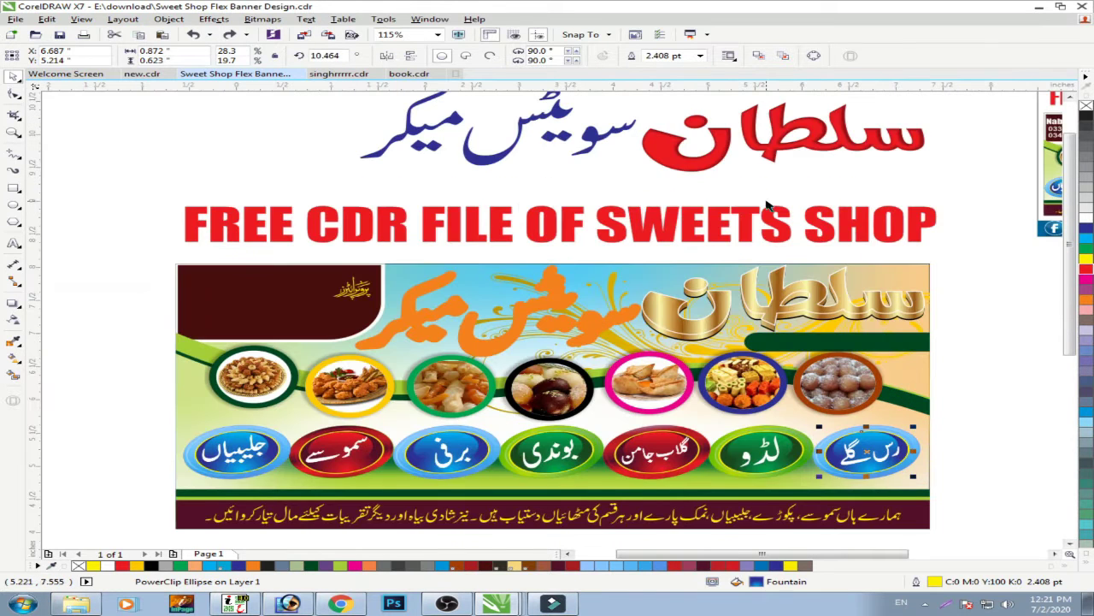
pyautogui.click(813, 150)
pyautogui.keyDown('shift'); pyautogui.click(865, 311); pyautogui.keyUp('shift')
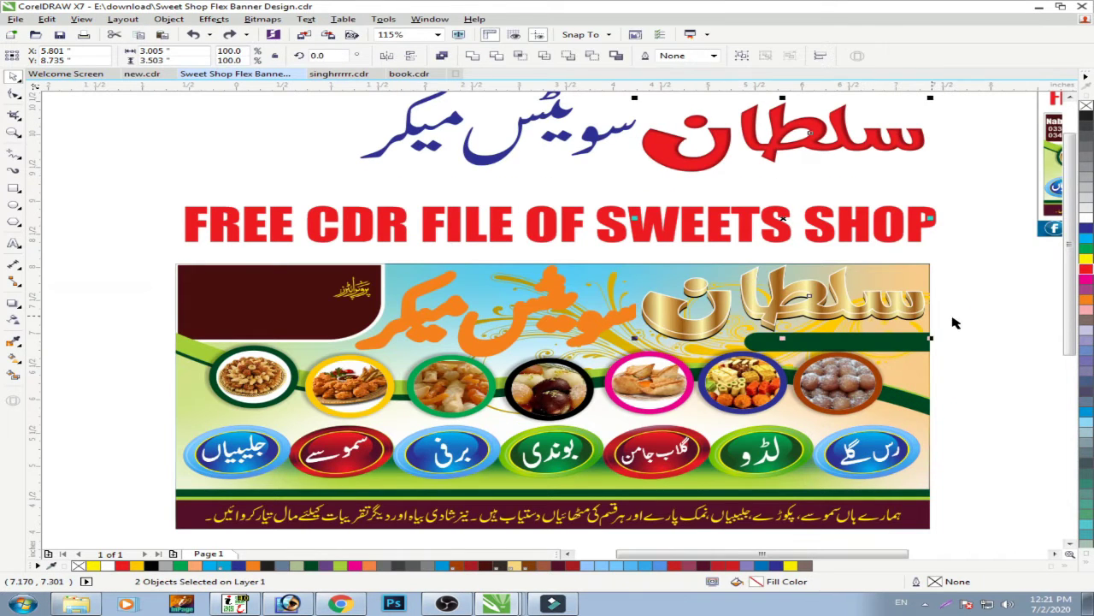
pyautogui.press('e')
pyautogui.click(983, 298)
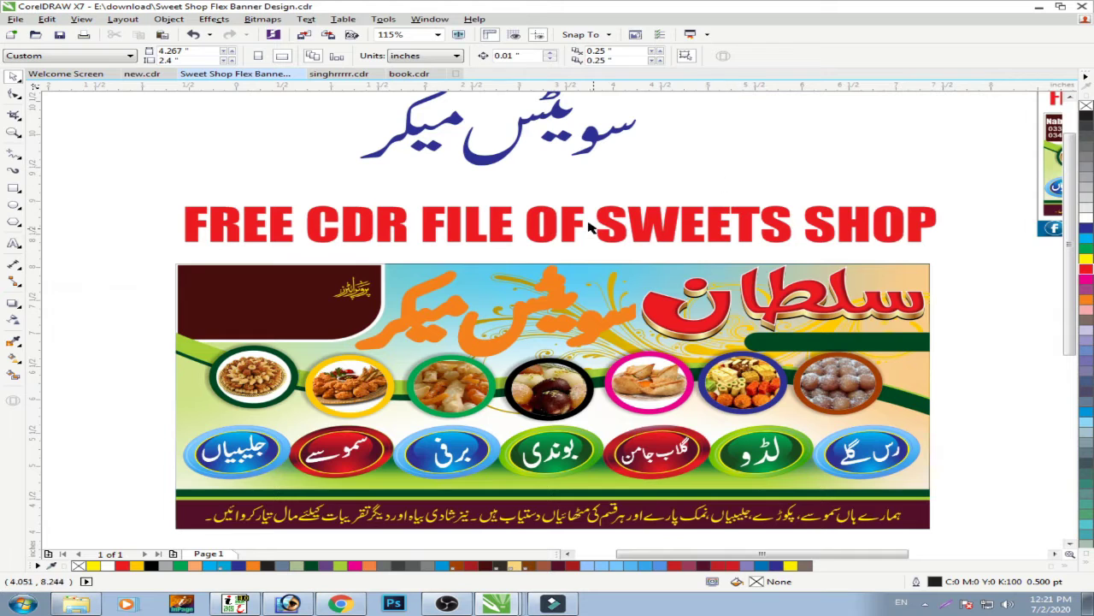
# Step: Align the two blue Urdu title words vertically with their matching orange backing lettering on the banner
pyautogui.click(595, 140)
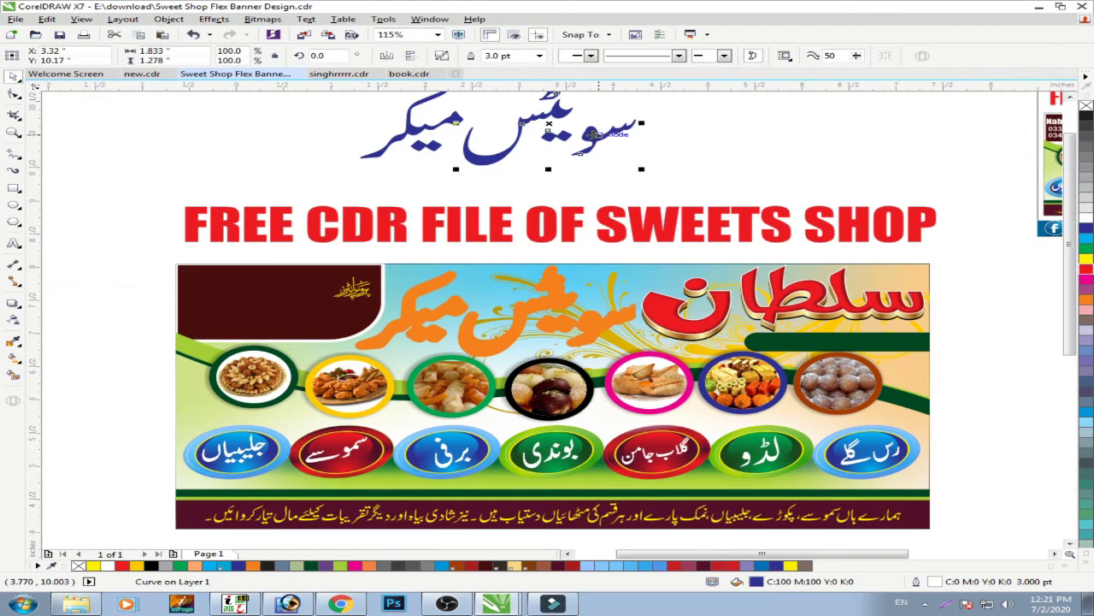
pyautogui.keyDown('shift'); pyautogui.click(596, 319); pyautogui.keyUp('shift')
pyautogui.press('e')
pyautogui.click(436, 131)
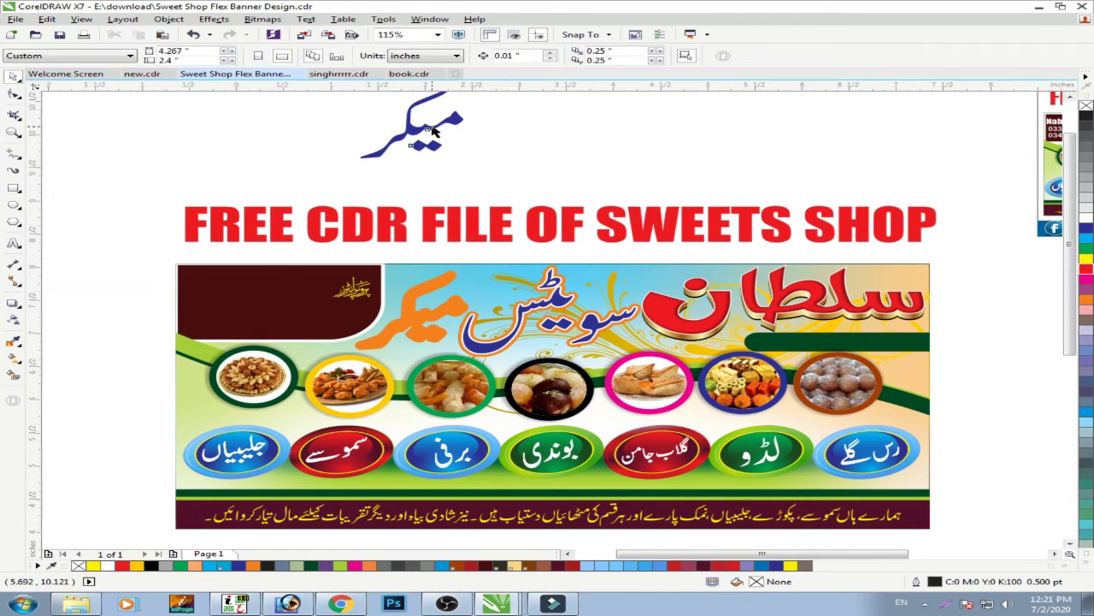
pyautogui.keyDown('shift'); pyautogui.click(440, 310); pyautogui.keyUp('shift')
pyautogui.press('e')
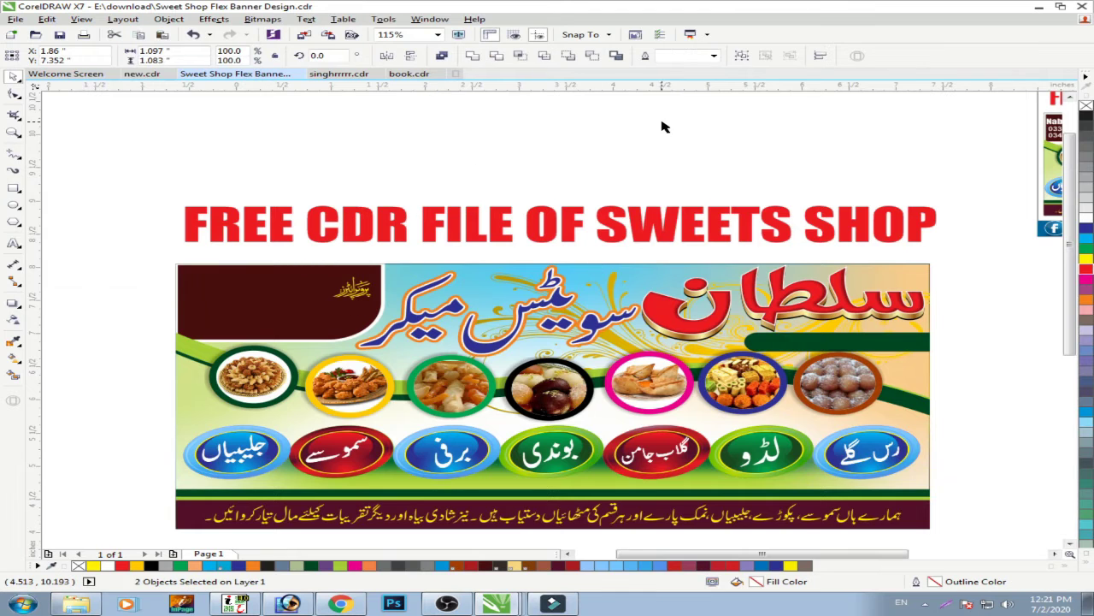
pyautogui.click(659, 128)
pyautogui.moveTo(410, 369); pyautogui.dragTo(337, 383)
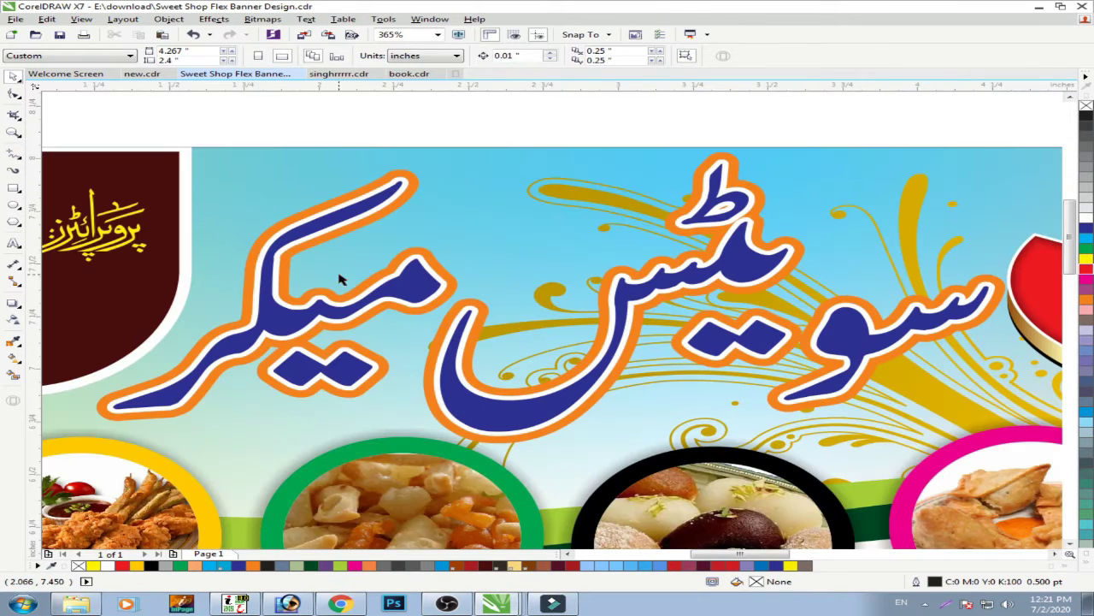
pyautogui.scroll(-1, 413, 270)
pyautogui.scroll(-2, 513, 295)
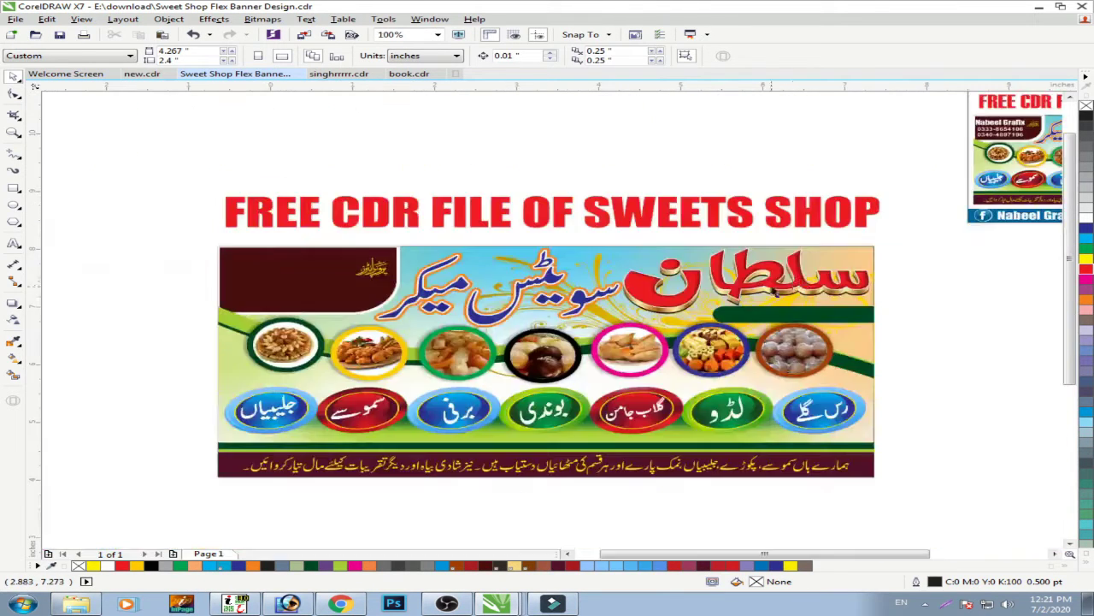
# Step: Try moving the red Urdu title word upward off its gold backing, and undo the move
pyautogui.click(767, 276)
pyautogui.moveTo(767, 270); pyautogui.dragTo(767, 242)
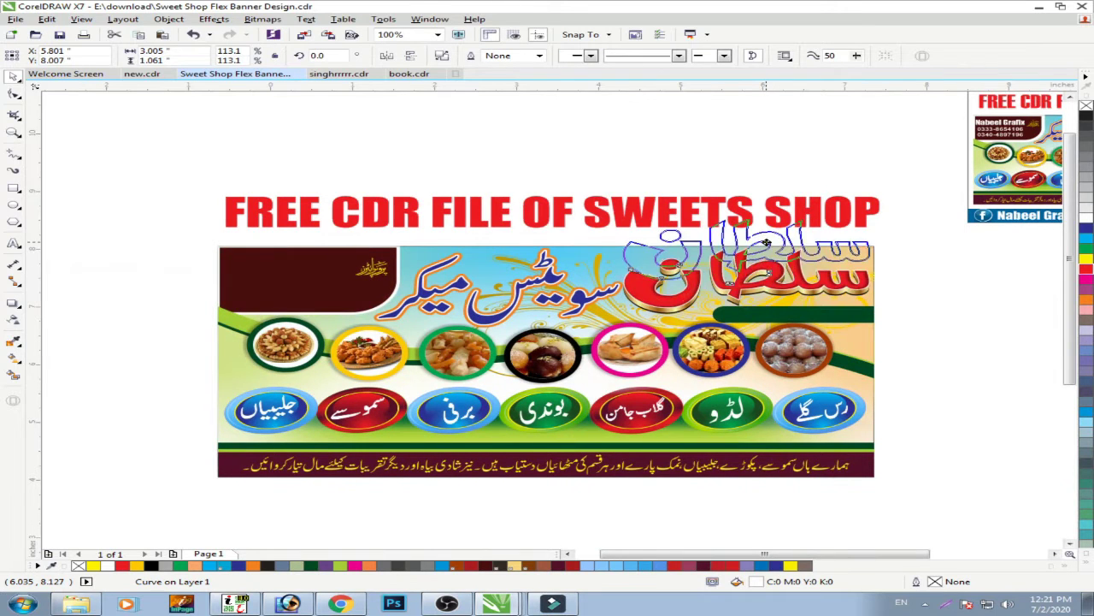
pyautogui.hotkey('ctrl', 'z')
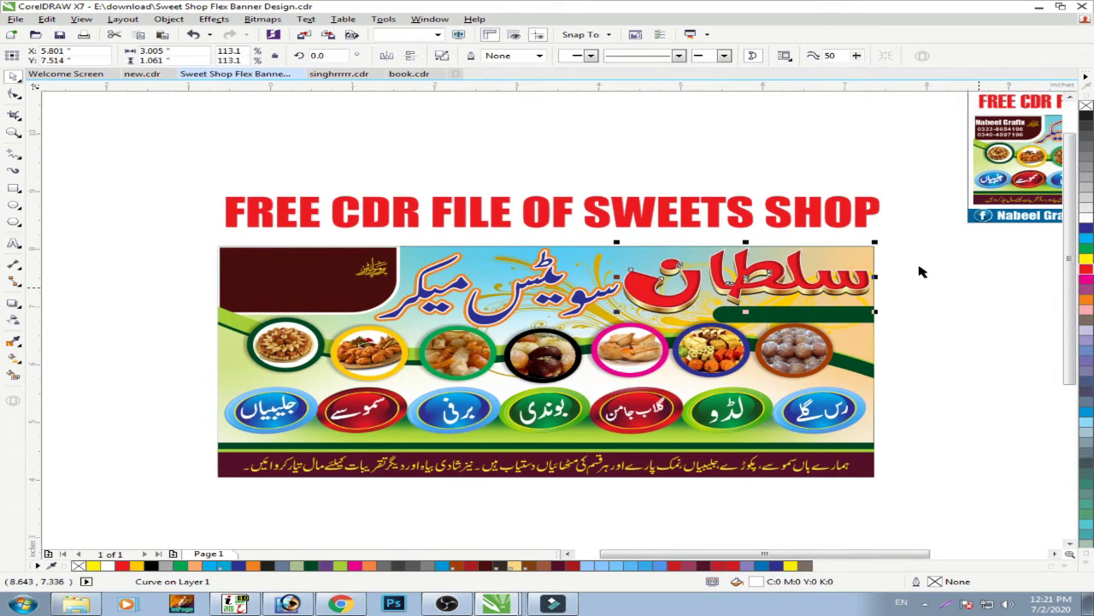
pyautogui.press('Escape')
pyautogui.scroll(3, 843, 261)
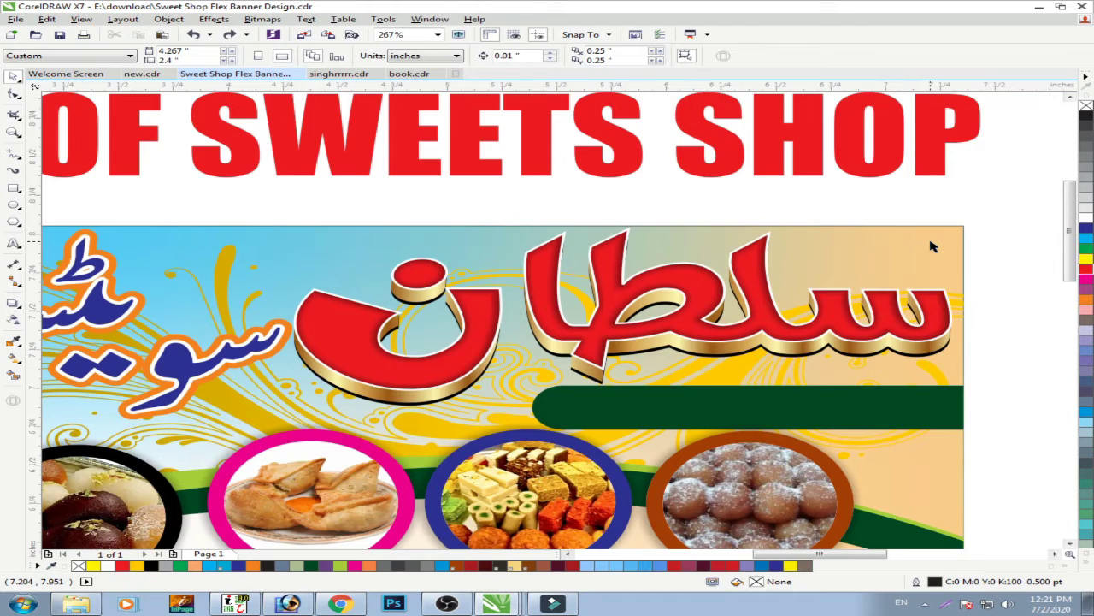
pyautogui.scroll(-3, 933, 248)
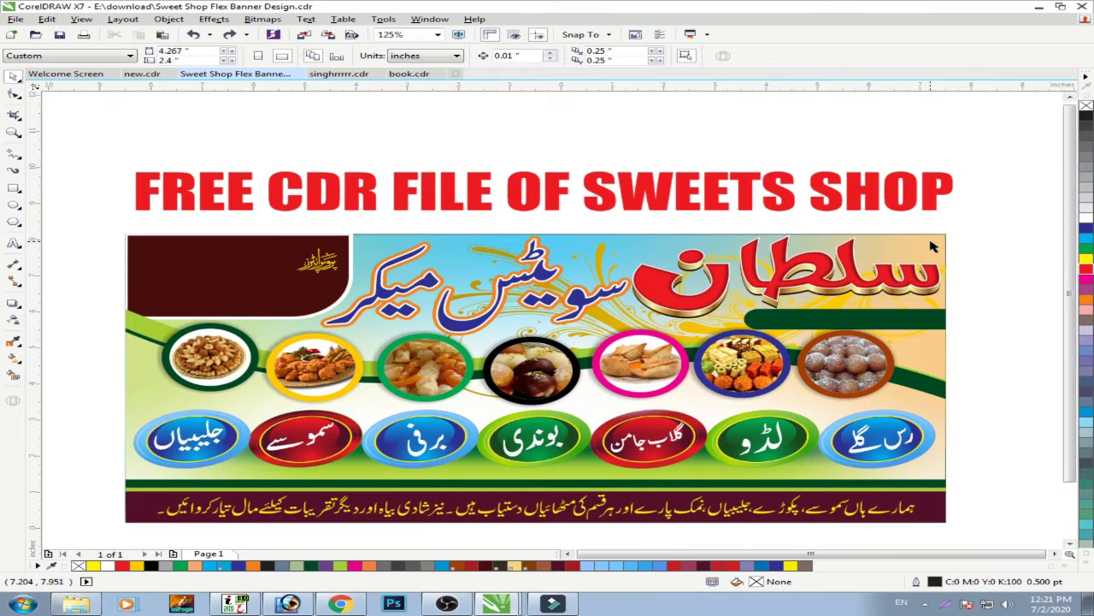
# Step: Move the white company name and phone number texts onto the maroon corner panel of the banner
pyautogui.scroll(-2, 933, 247)
pyautogui.moveTo(761, 213); pyautogui.dragTo(296, 398)
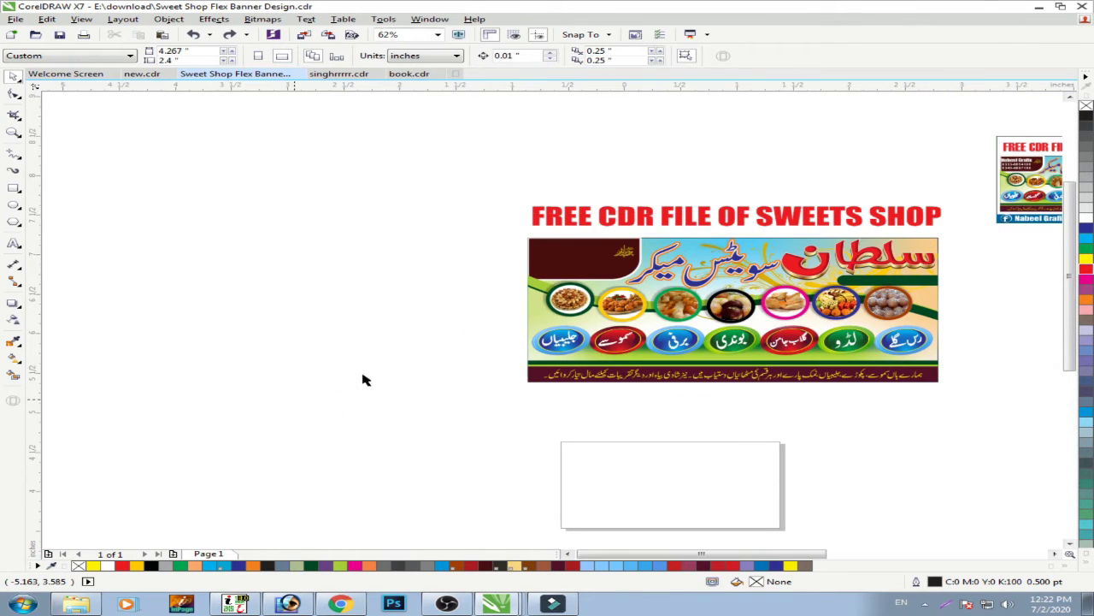
pyautogui.moveTo(583, 157); pyautogui.dragTo(284, 251)
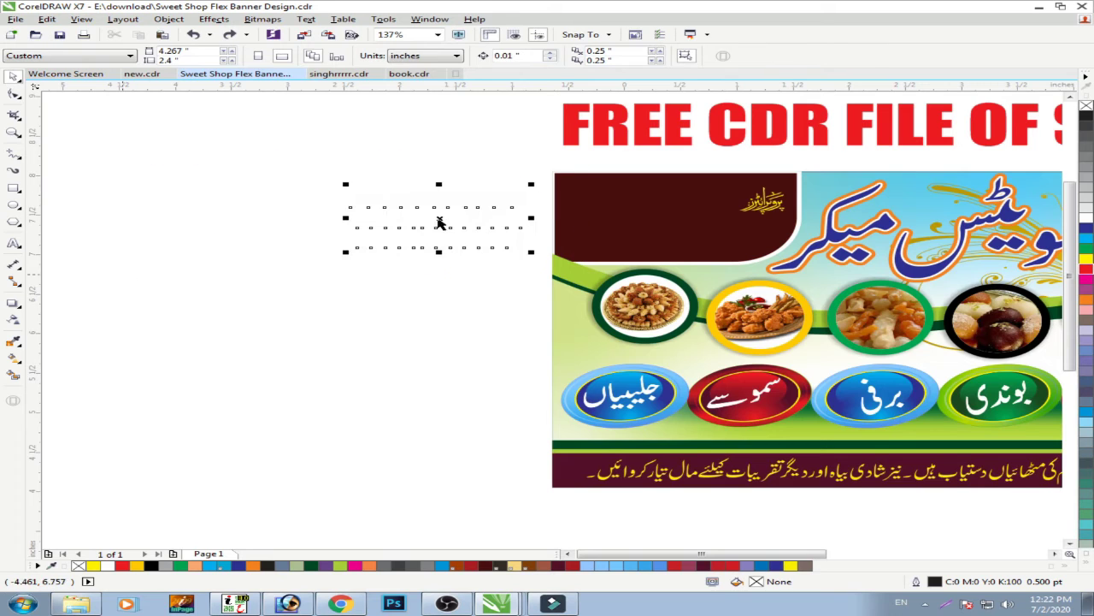
pyautogui.moveTo(439, 220); pyautogui.dragTo(655, 217)
pyautogui.scroll(-3, 246, 275)
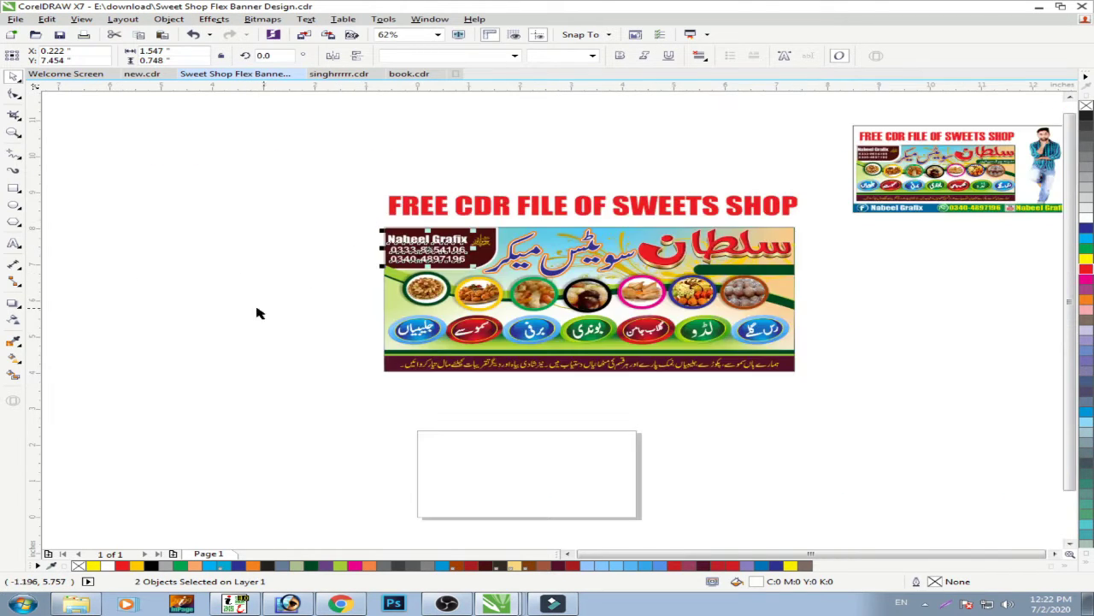
pyautogui.moveTo(818, 216); pyautogui.dragTo(366, 384)
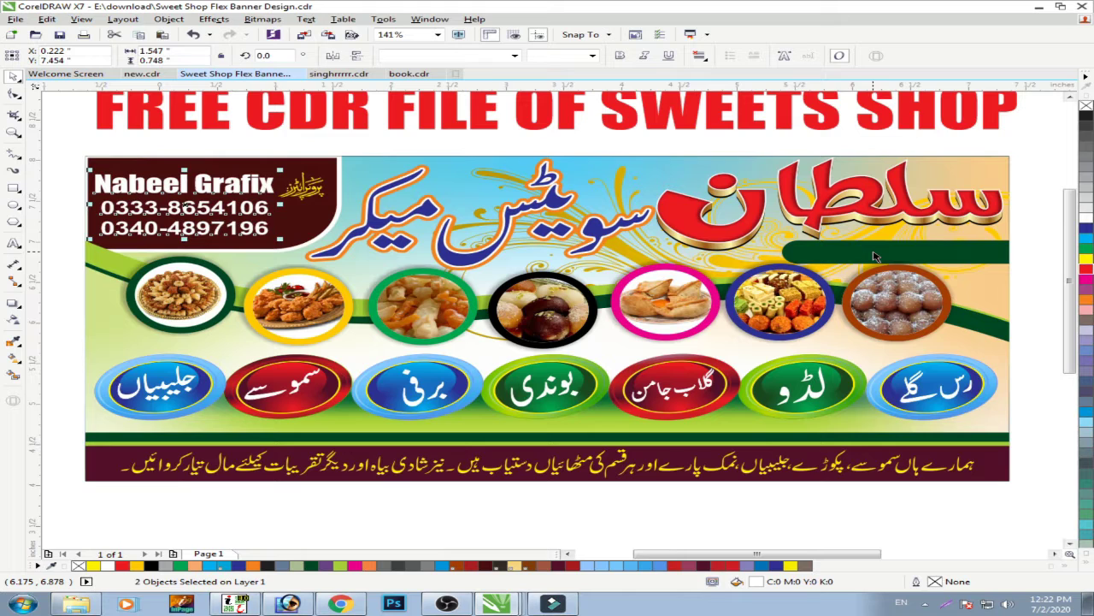
pyautogui.scroll(-2, 552, 239)
pyautogui.moveTo(784, 198); pyautogui.dragTo(461, 330)
pyautogui.scroll(4, 581, 256)
pyautogui.click(649, 243)
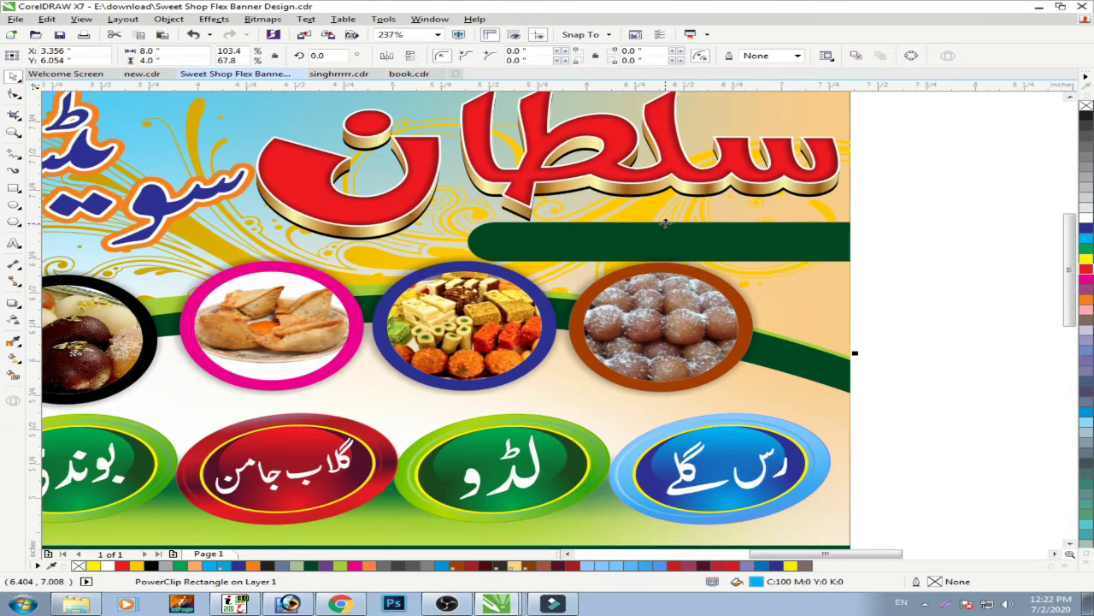
pyautogui.click(869, 276)
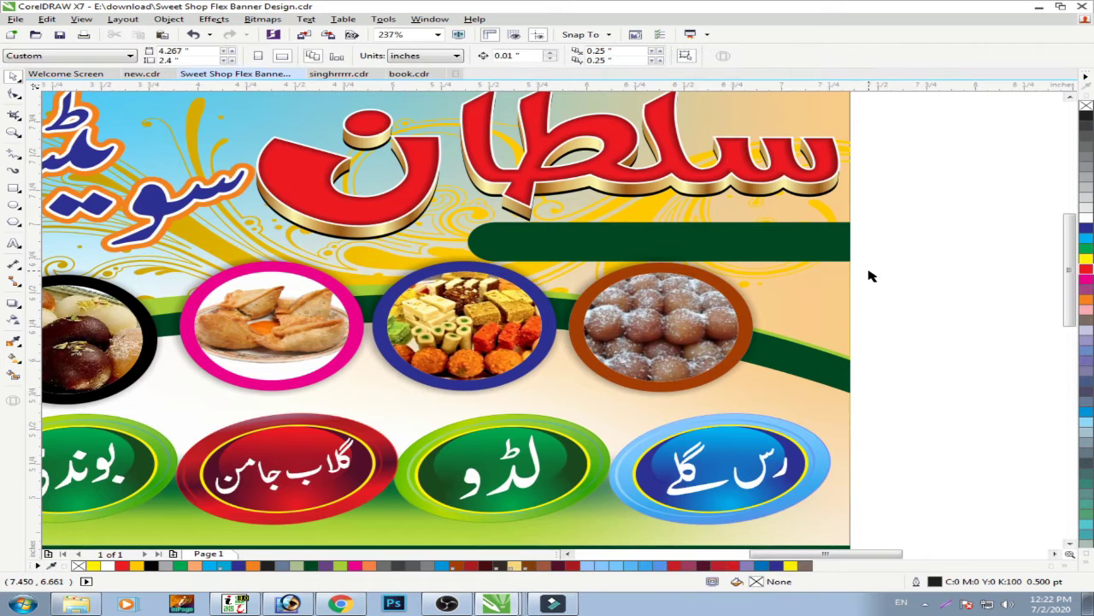
pyautogui.scroll(-3, 876, 266)
pyautogui.press('F2')
pyautogui.moveTo(884, 157); pyautogui.dragTo(160, 464)
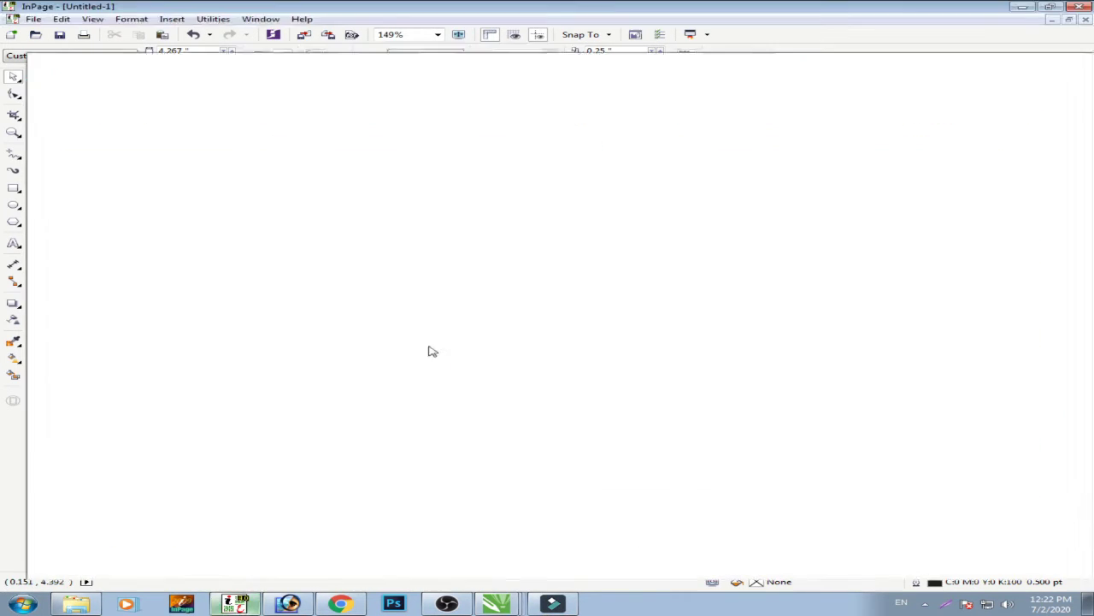
# Step: Switch to InPage and export the page with the Urdu address line to the Desktop as an EPS picture named MUH
pyautogui.click(14, 61)
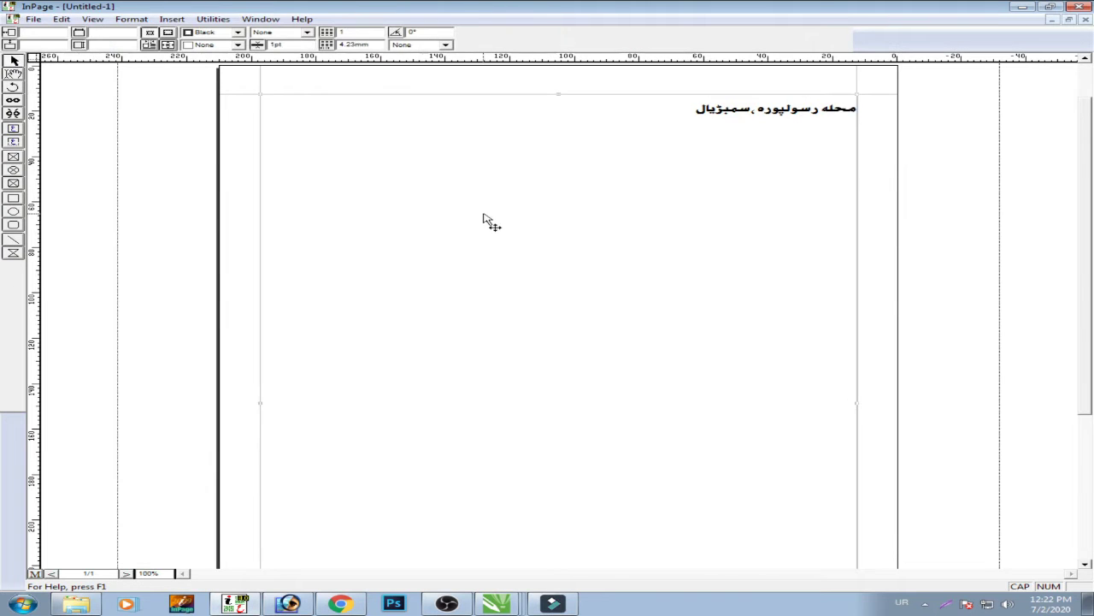
pyautogui.click(31, 19)
pyautogui.click(86, 173)
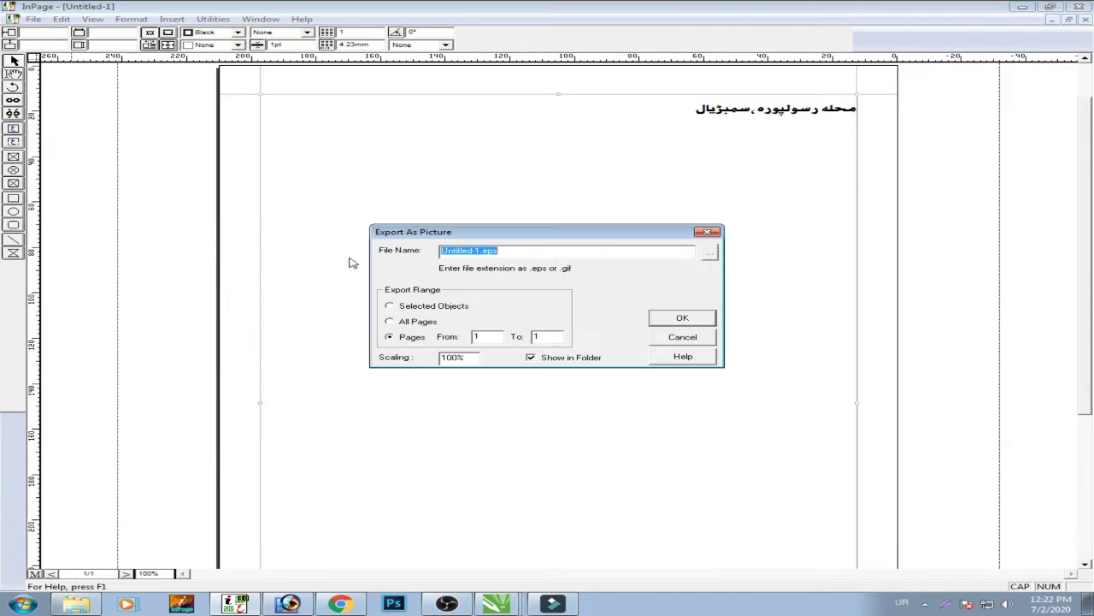
pyautogui.click(709, 251)
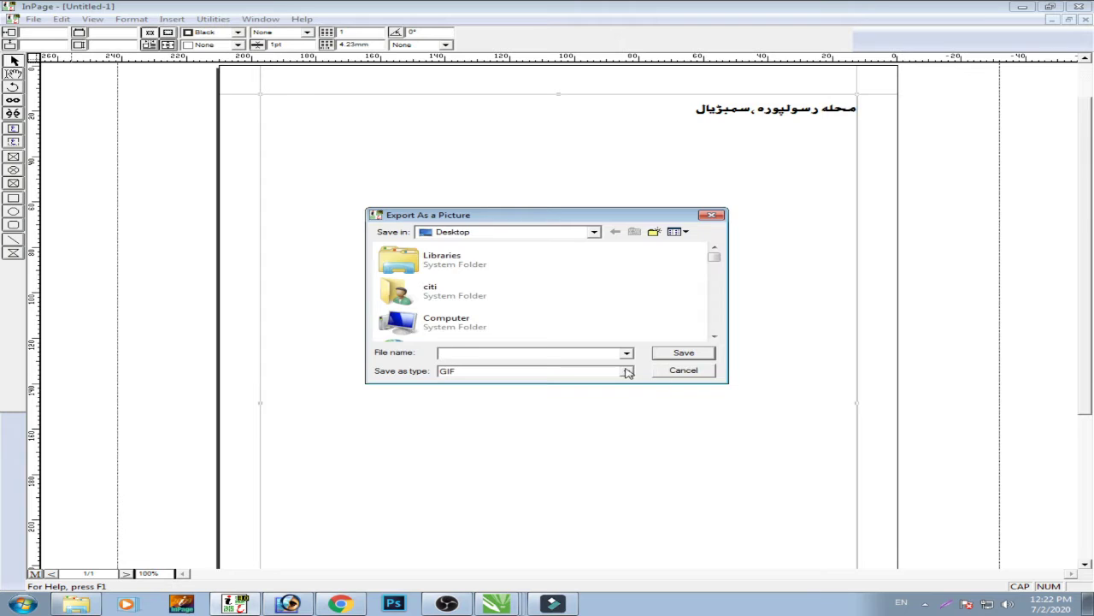
pyautogui.click(627, 375)
pyautogui.click(614, 385)
pyautogui.click(592, 352)
pyautogui.write('MUH1')
pyautogui.press('Return')
pyautogui.press('Return')
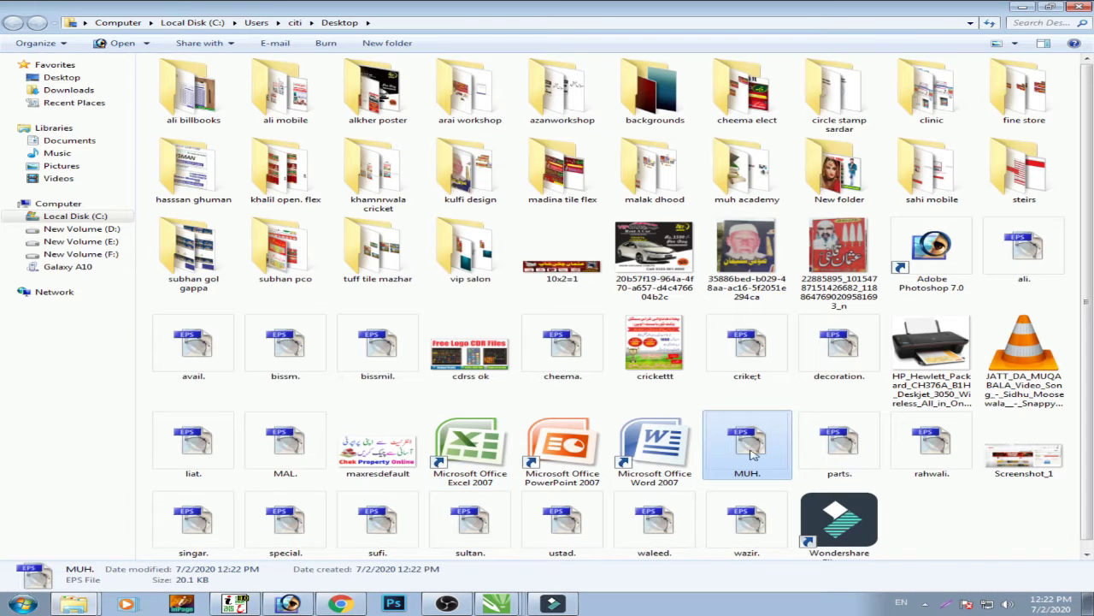
# Step: Import the MUH EPS file from the Desktop below the CorelDRAW banner as editable, with its text as curves
pyautogui.moveTo(509, 610); pyautogui.dragTo(487, 518)
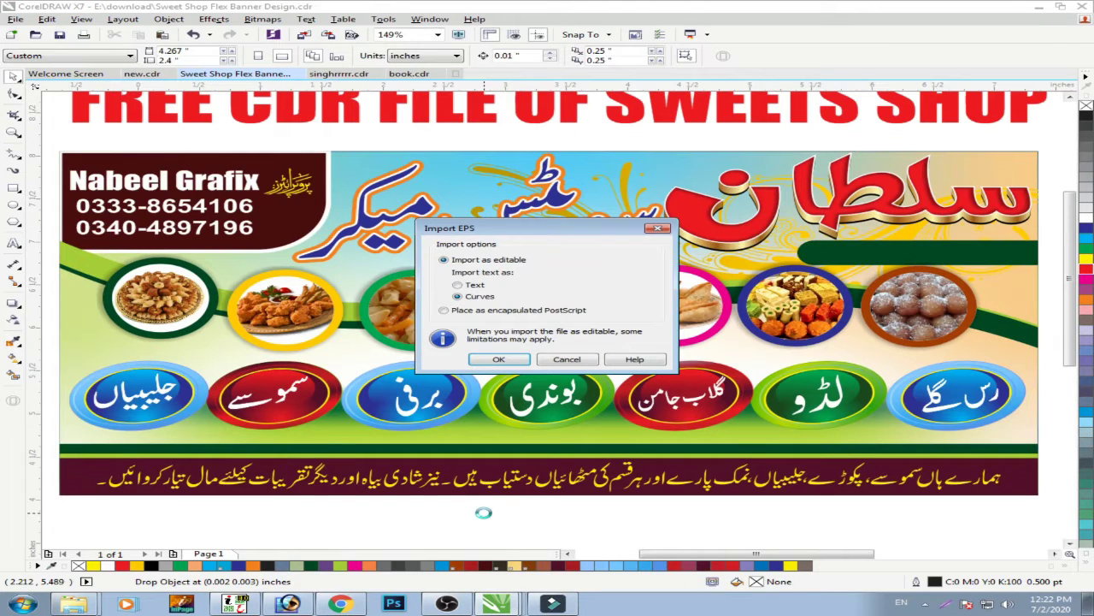
pyautogui.press('Return')
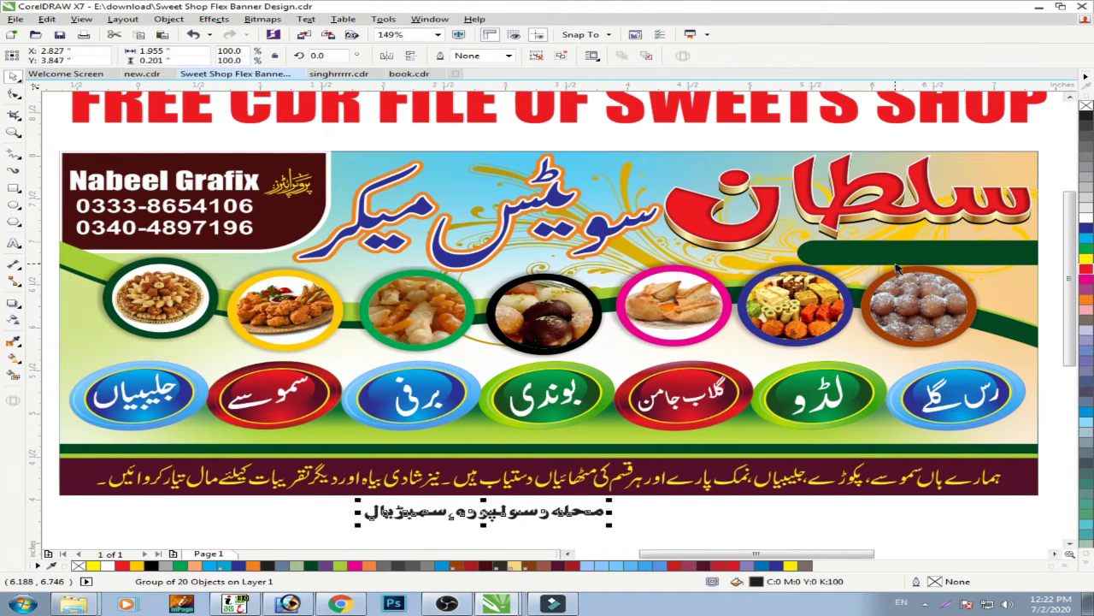
# Step: Try to centre the imported Urdu address line on the dark green bar under the red title word
pyautogui.keyDown('shift'); pyautogui.click(905, 259); pyautogui.keyUp('shift')
pyautogui.press('e')
pyautogui.press('c')
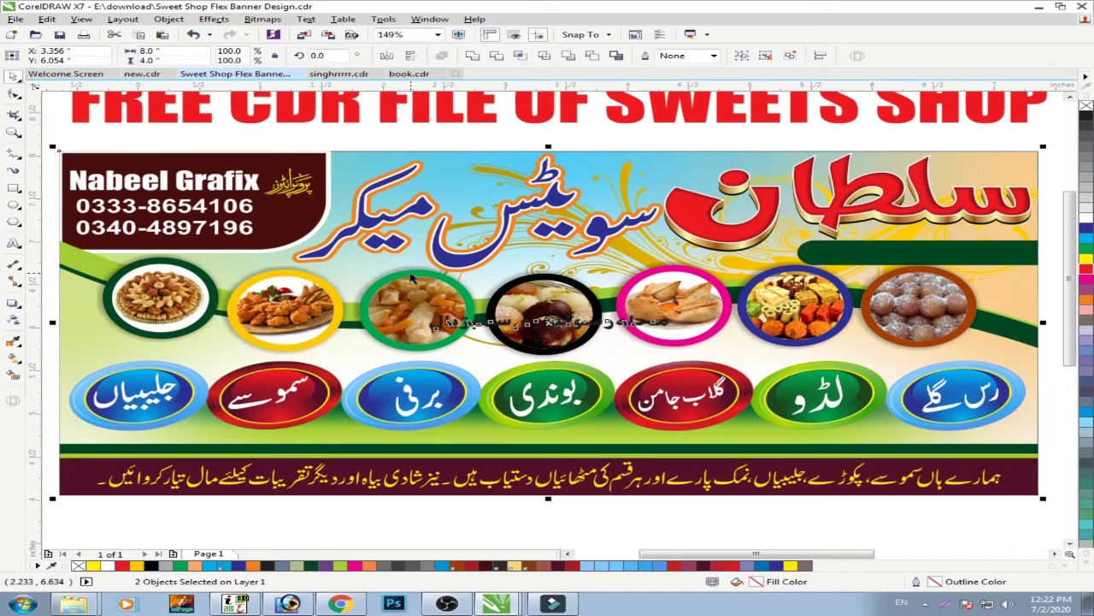
pyautogui.scroll(-2, 411, 279)
pyautogui.moveTo(772, 243); pyautogui.dragTo(256, 402)
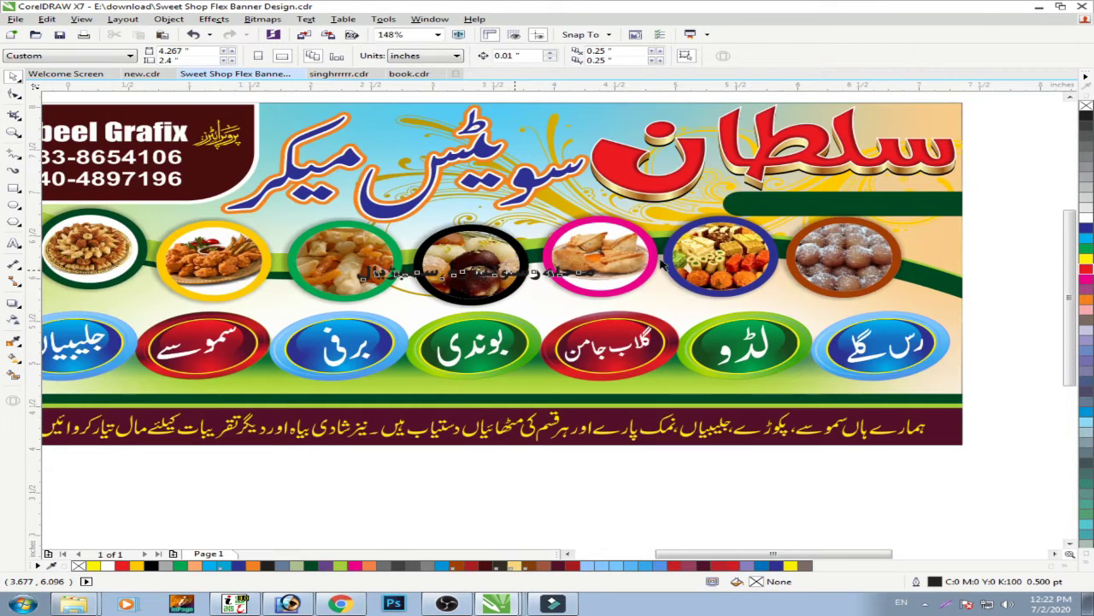
# Step: Move the black Urdu address line up to the height of the dark green bar beneath the red title
pyautogui.click(514, 271)
pyautogui.keyDown('shift'); pyautogui.click(932, 203); pyautogui.keyUp('shift')
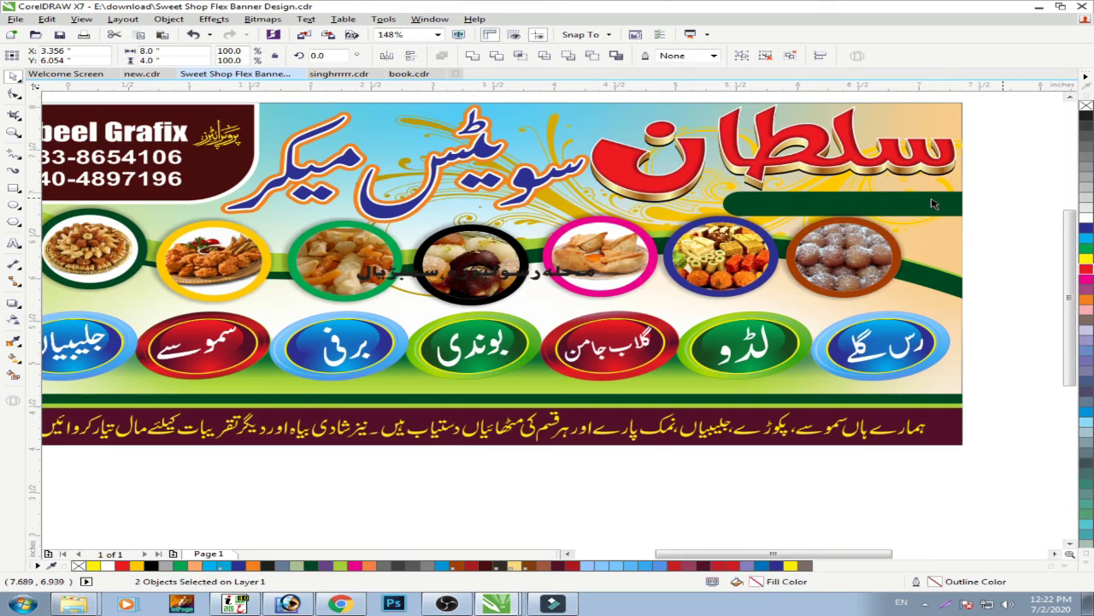
pyautogui.click(501, 277)
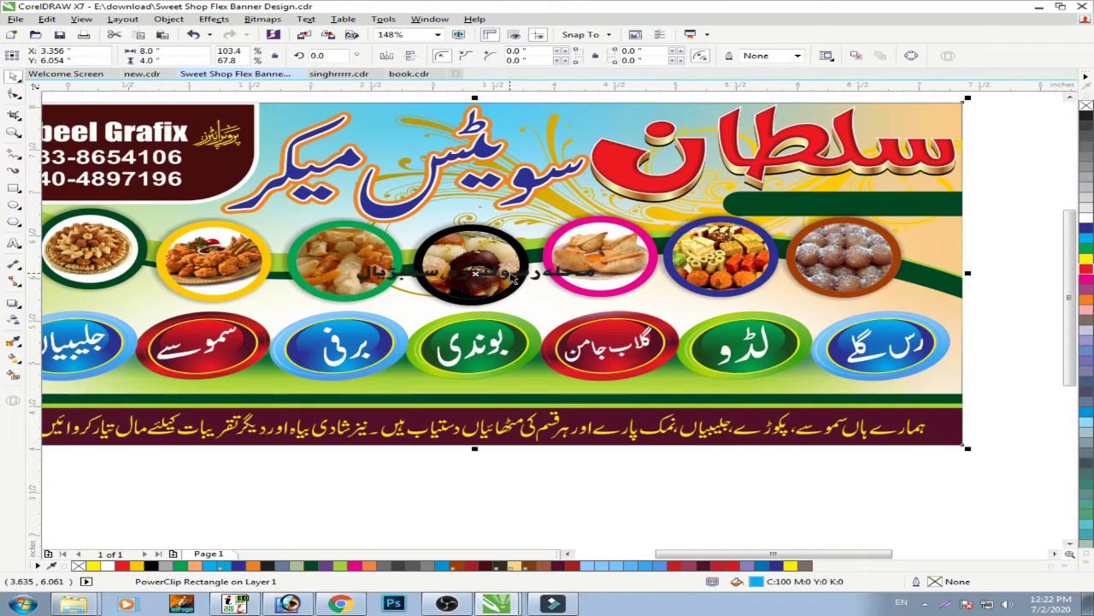
pyautogui.keyDown('ctrl'); pyautogui.click(513, 279); pyautogui.keyUp('ctrl')
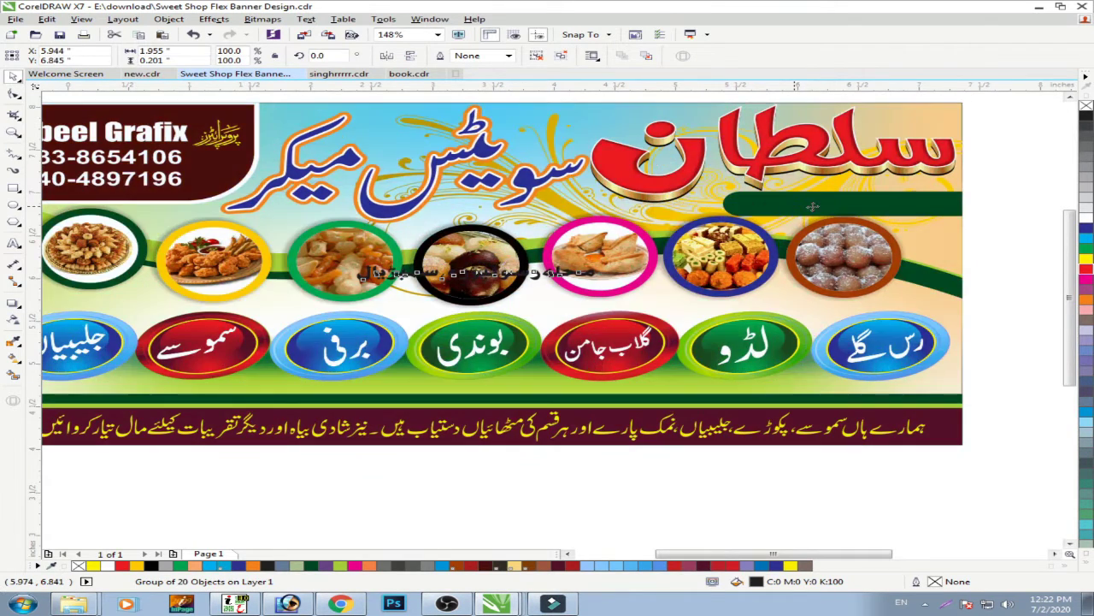
pyautogui.click(937, 199)
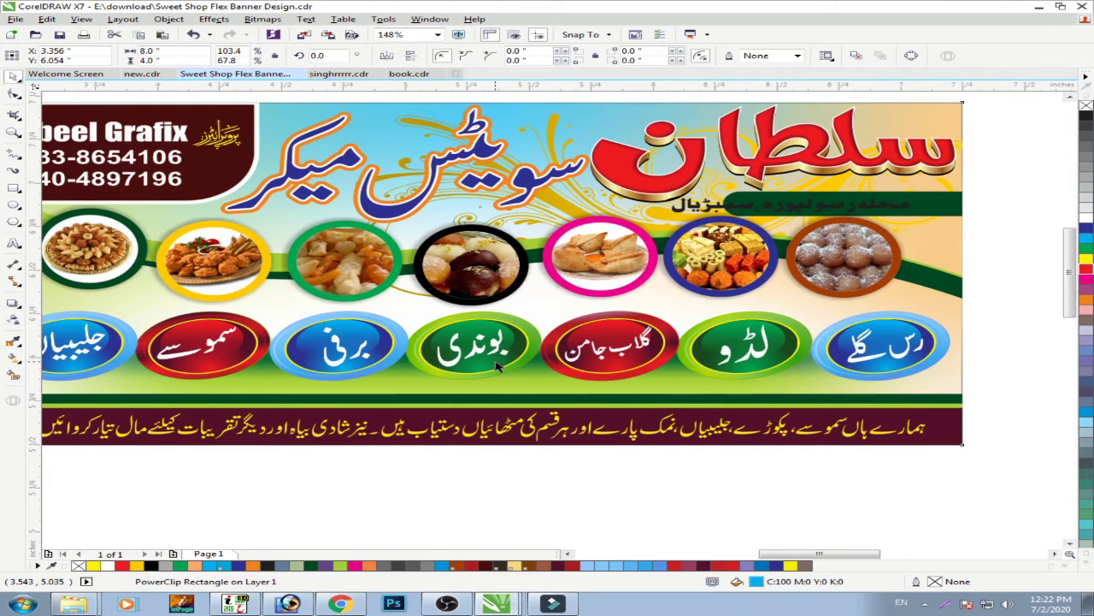
# Step: Try to centre the Urdu address line horizontally on the dark green bar
pyautogui.scroll(2, 936, 202)
pyautogui.keyDown('ctrl'); pyautogui.click(870, 216); pyautogui.keyUp('ctrl')
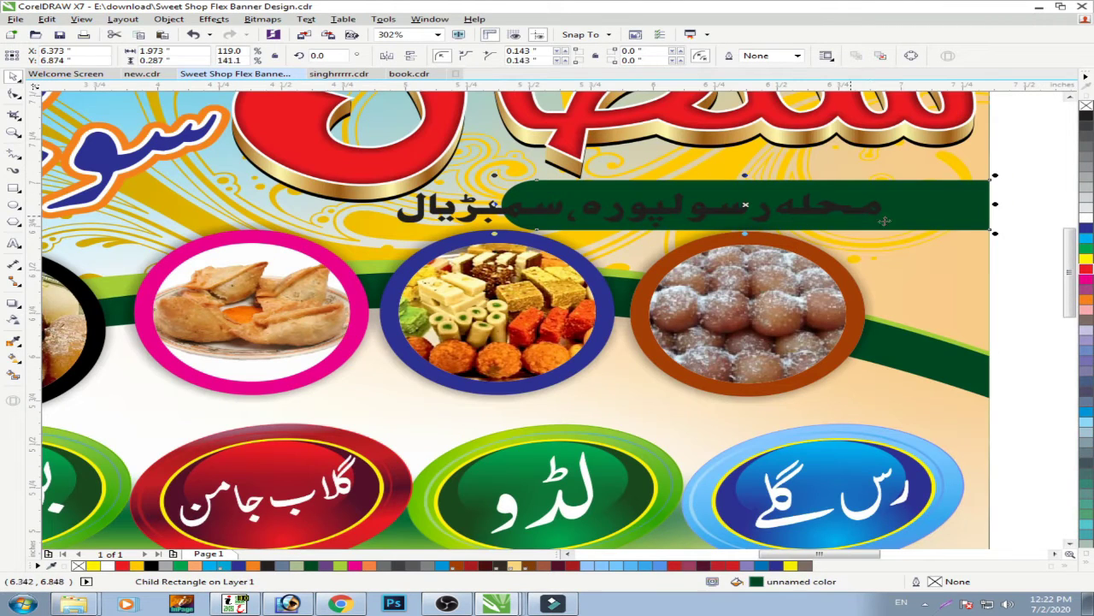
pyautogui.keyDown('ctrl'); pyautogui.click(650, 213); pyautogui.keyUp('ctrl')
pyautogui.keyDown('shift'); pyautogui.click(927, 214); pyautogui.keyUp('shift')
pyautogui.press('c')
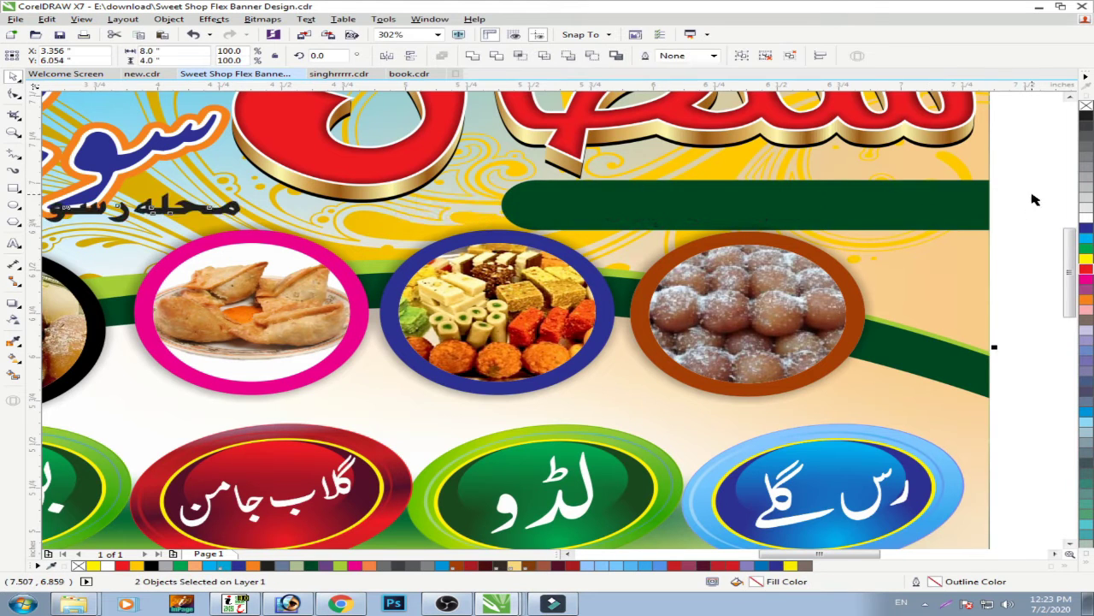
pyautogui.click(1033, 195)
pyautogui.scroll(-1, 767, 254)
pyautogui.scroll(-2, 767, 258)
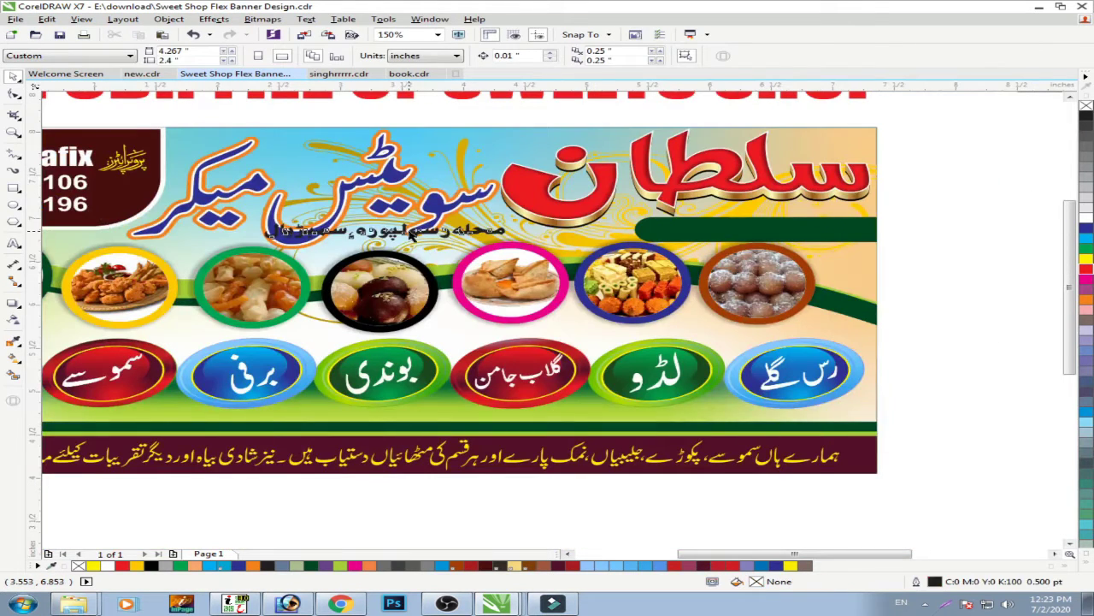
# Step: Move the Urdu address line sideways back onto the dark green bar, ending near the banner's edge
pyautogui.keyDown('ctrl'); pyautogui.click(400, 235); pyautogui.keyUp('ctrl')
pyautogui.moveTo(540, 227); pyautogui.dragTo(760, 224)
pyautogui.click(641, 232)
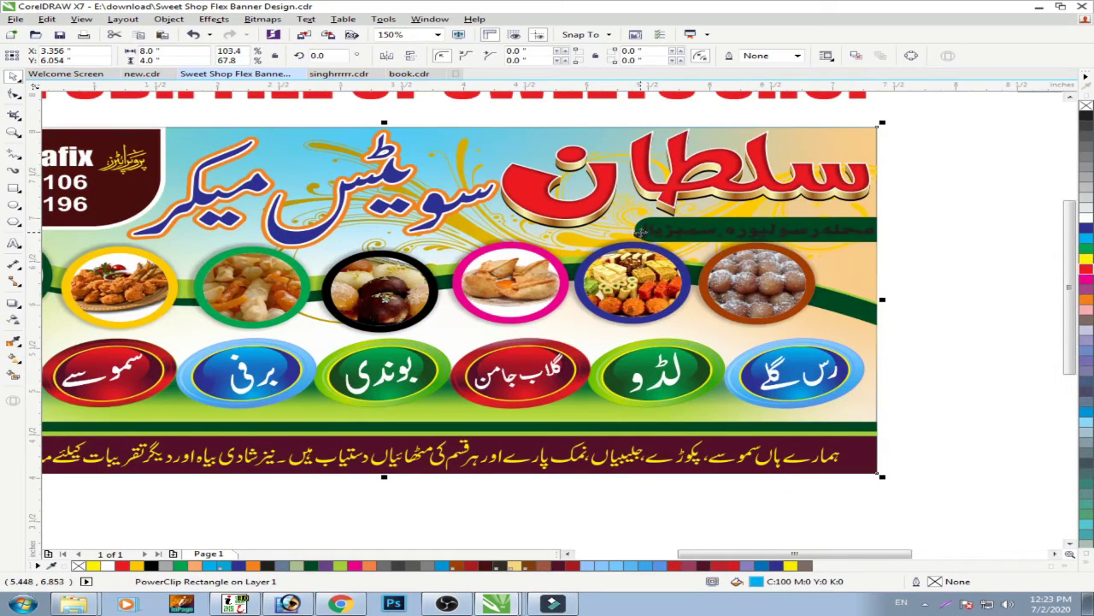
# Step: Widen the dark green bar at its rounded end to about 2.05 inches and fill the address lettering yellow
pyautogui.scroll(2, 812, 234)
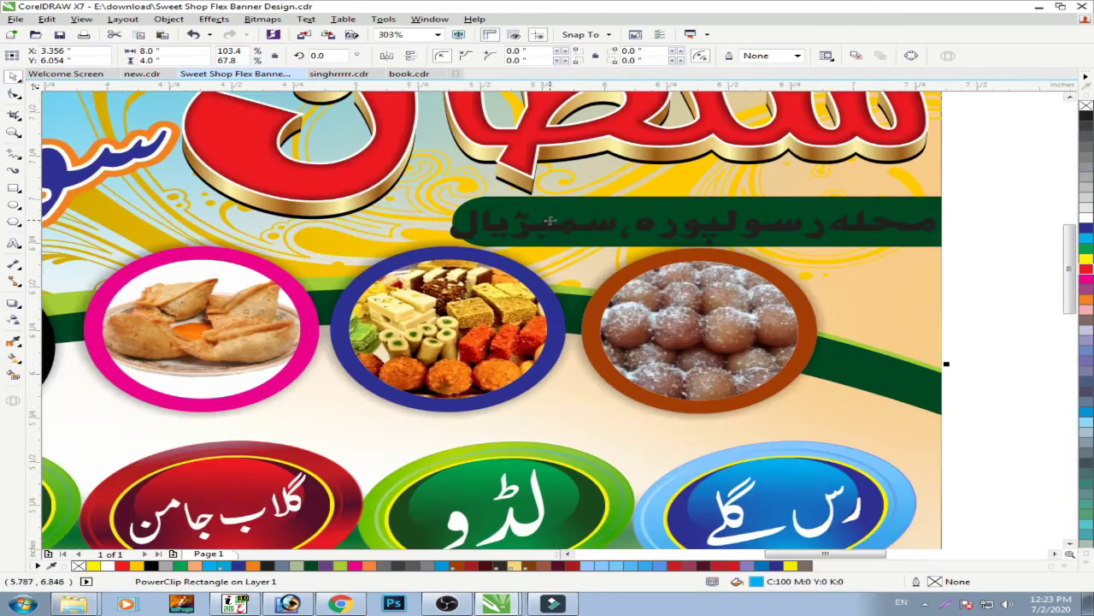
pyautogui.keyDown('ctrl'); pyautogui.click(550, 207); pyautogui.keyUp('ctrl')
pyautogui.moveTo(454, 229); pyautogui.dragTo(425, 230)
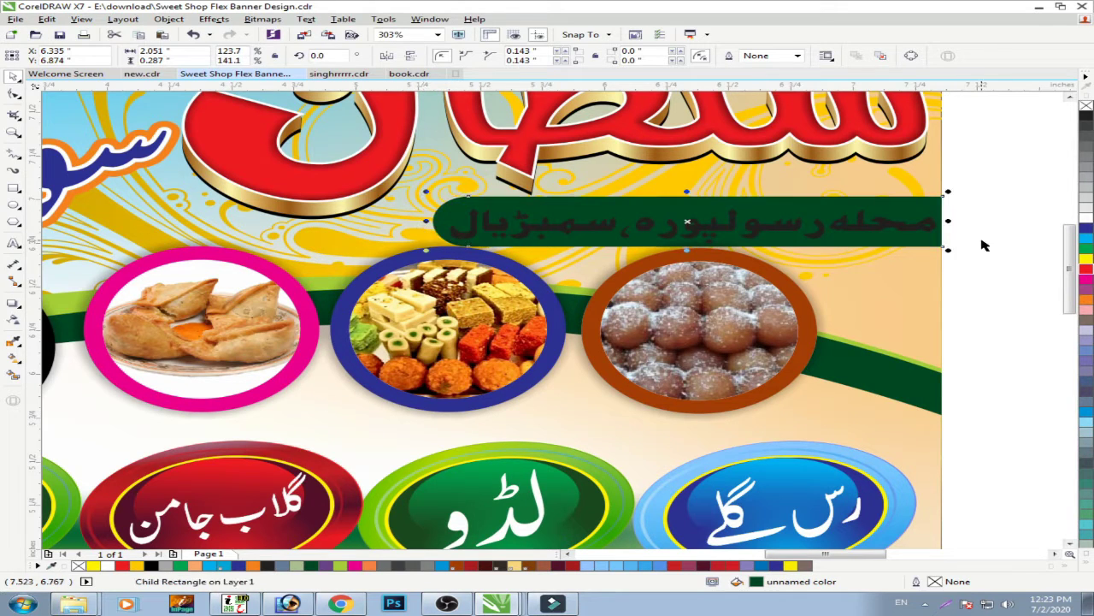
pyautogui.click(908, 230)
pyautogui.click(1086, 258)
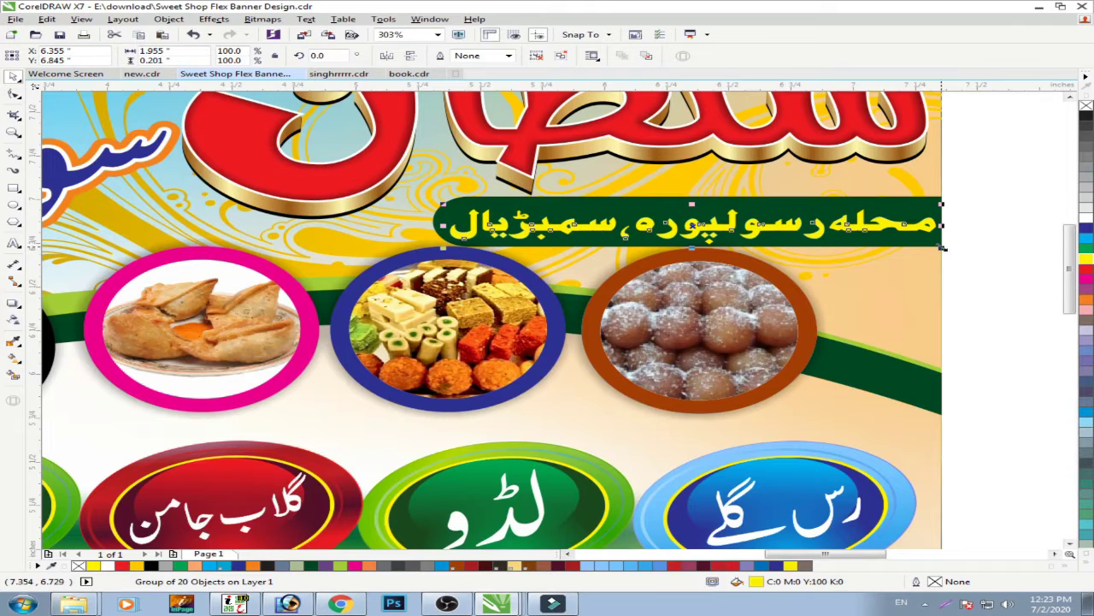
# Step: Scale the Urdu address lettering down to about 1.88 inches wide and fill it white
pyautogui.moveTo(942, 249); pyautogui.dragTo(933, 247)
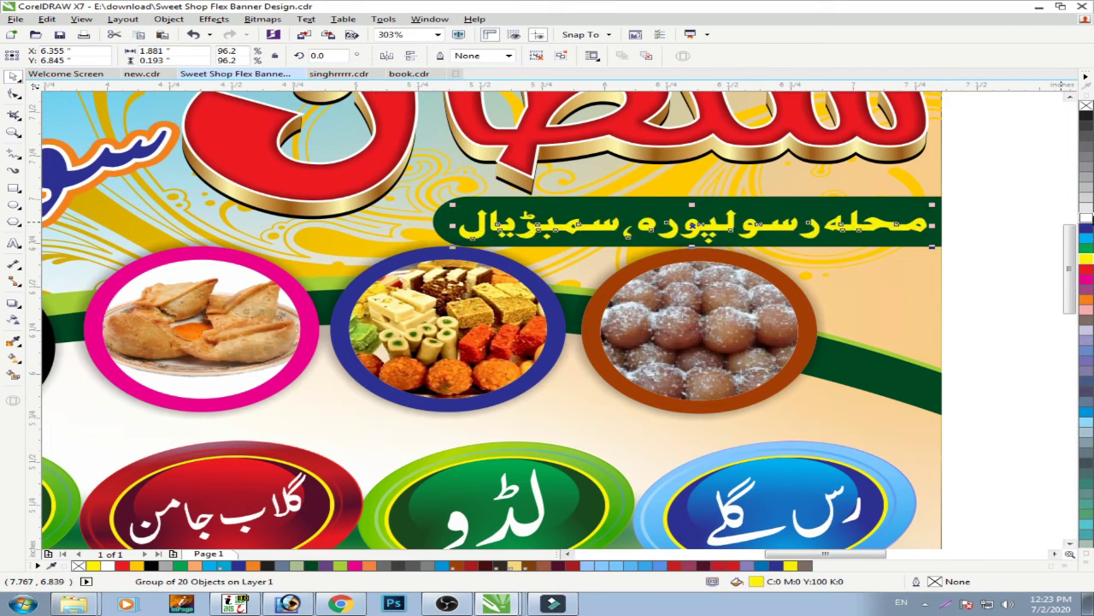
pyautogui.click(1084, 224)
pyautogui.click(973, 212)
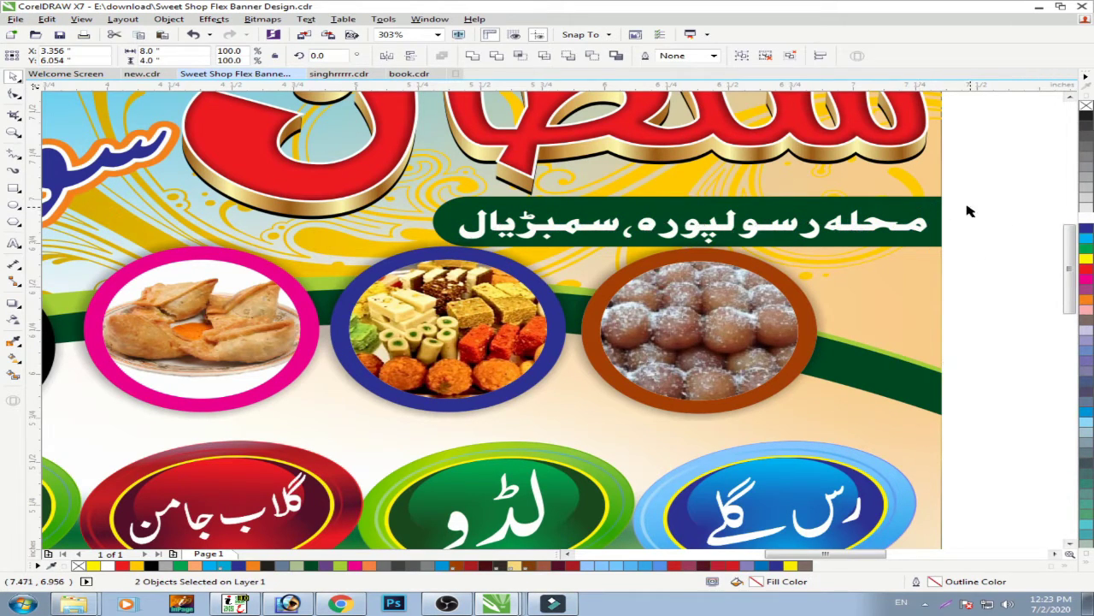
pyautogui.moveTo(1004, 175); pyautogui.dragTo(428, 272)
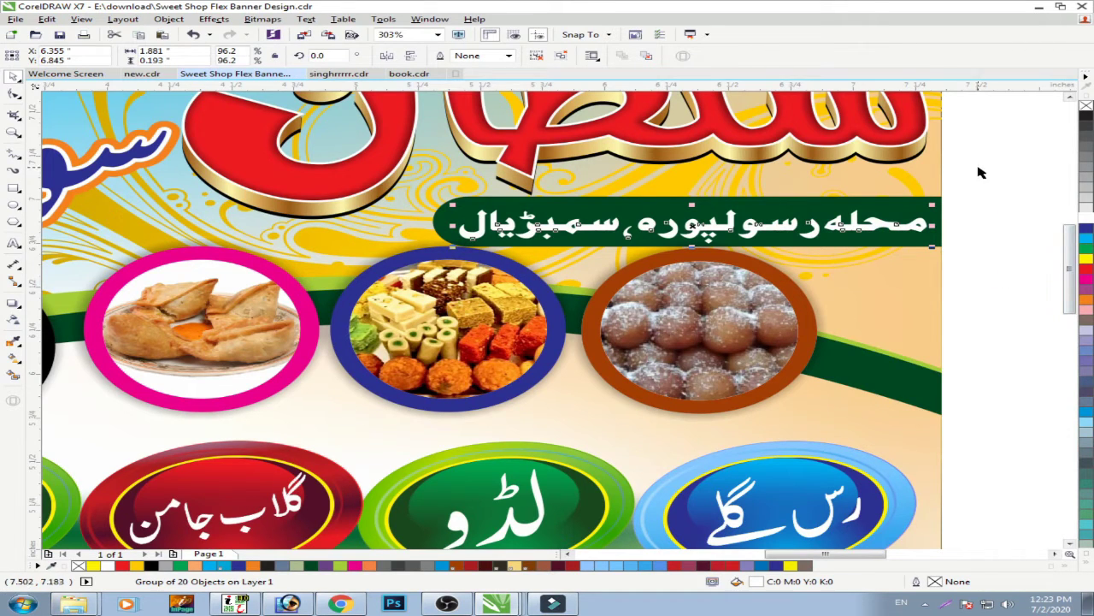
pyautogui.moveTo(978, 167); pyautogui.dragTo(121, 338)
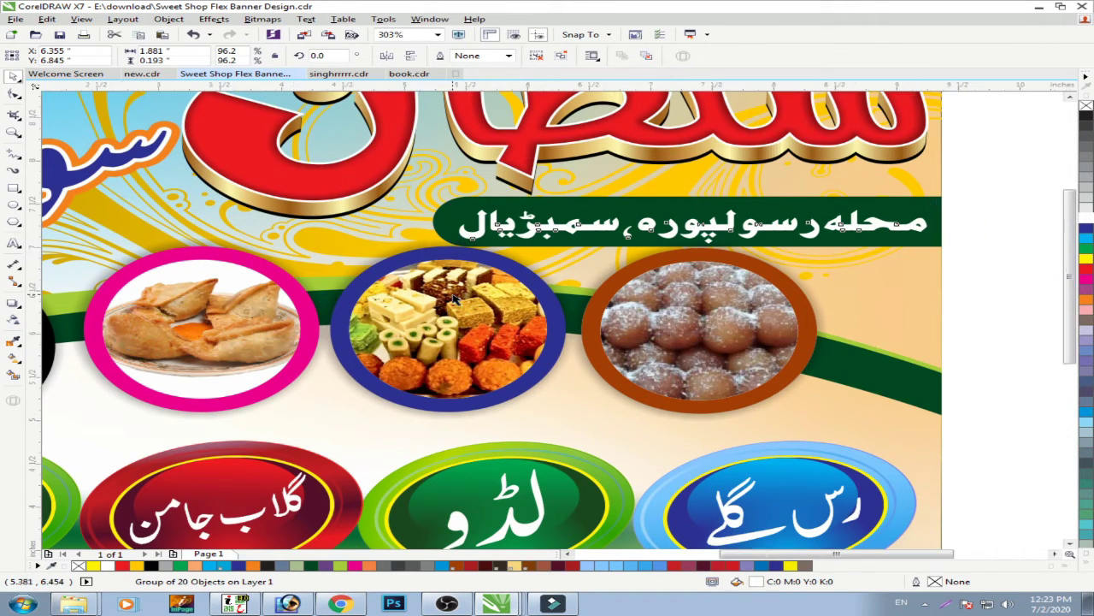
pyautogui.scroll(-2, 456, 295)
pyautogui.click(752, 252)
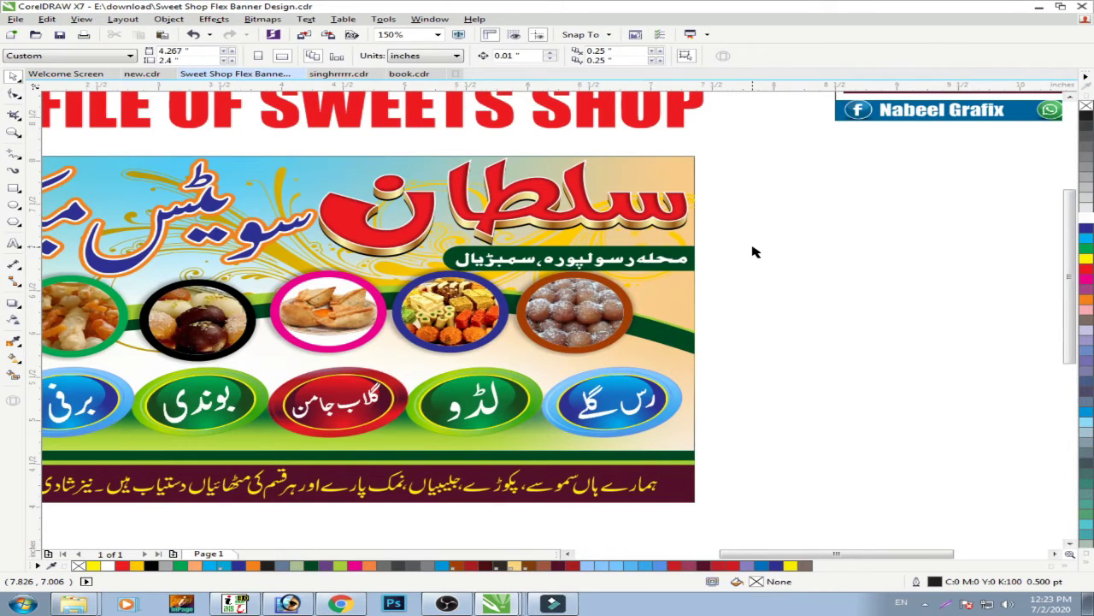
# Step: Place a duplicate of the banner's PowerClip background rectangle beside the finished banner, level with it
pyautogui.scroll(-2, 752, 252)
pyautogui.moveTo(734, 195); pyautogui.dragTo(188, 393)
pyautogui.scroll(-1, 137, 303)
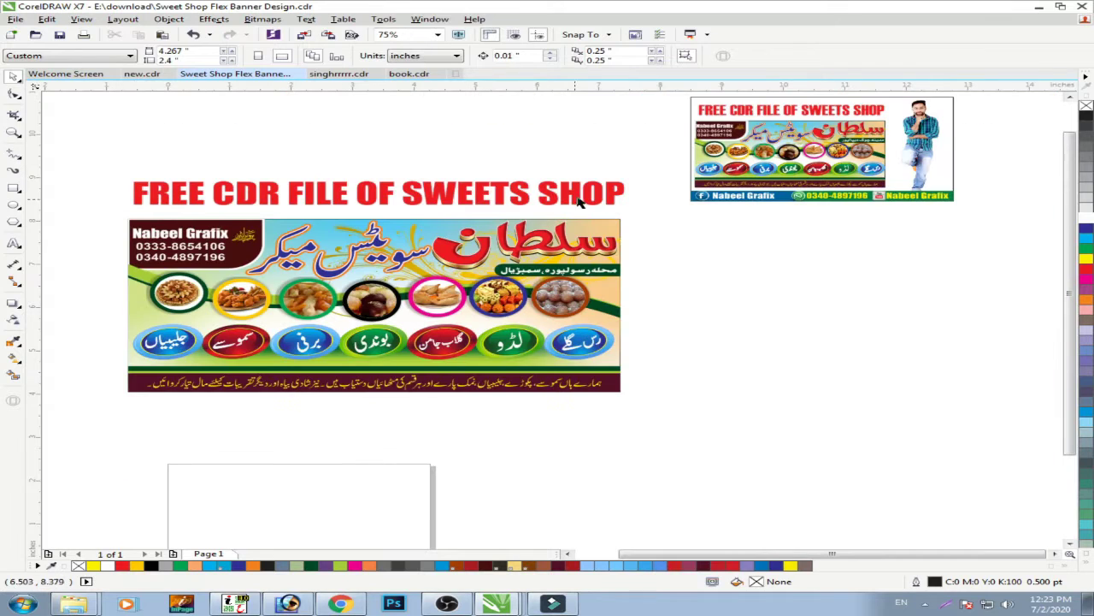
pyautogui.moveTo(632, 178); pyautogui.dragTo(123, 398)
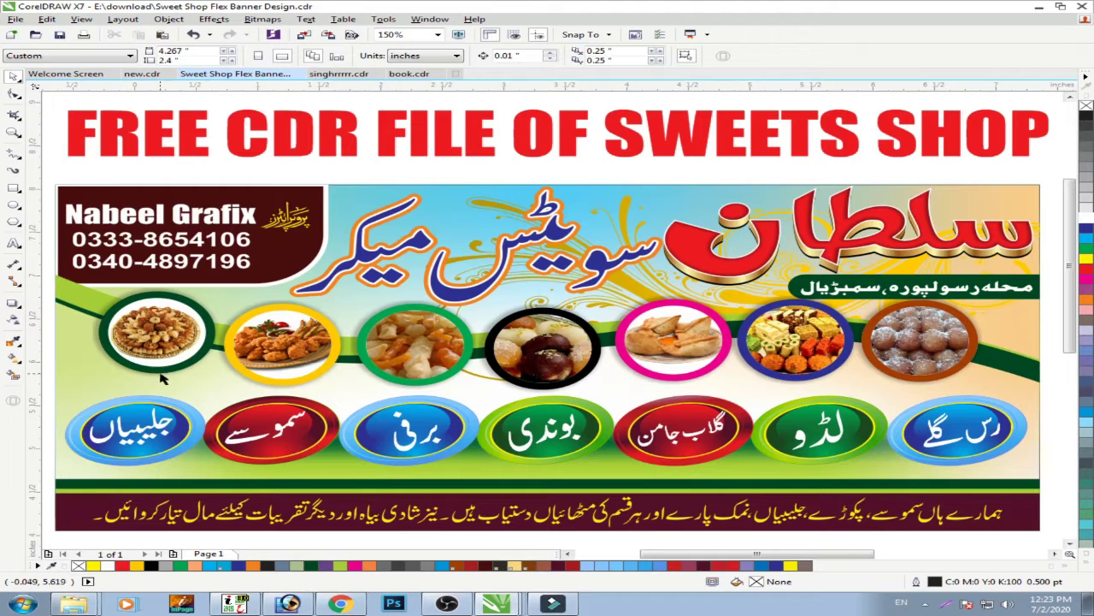
pyautogui.click(363, 192)
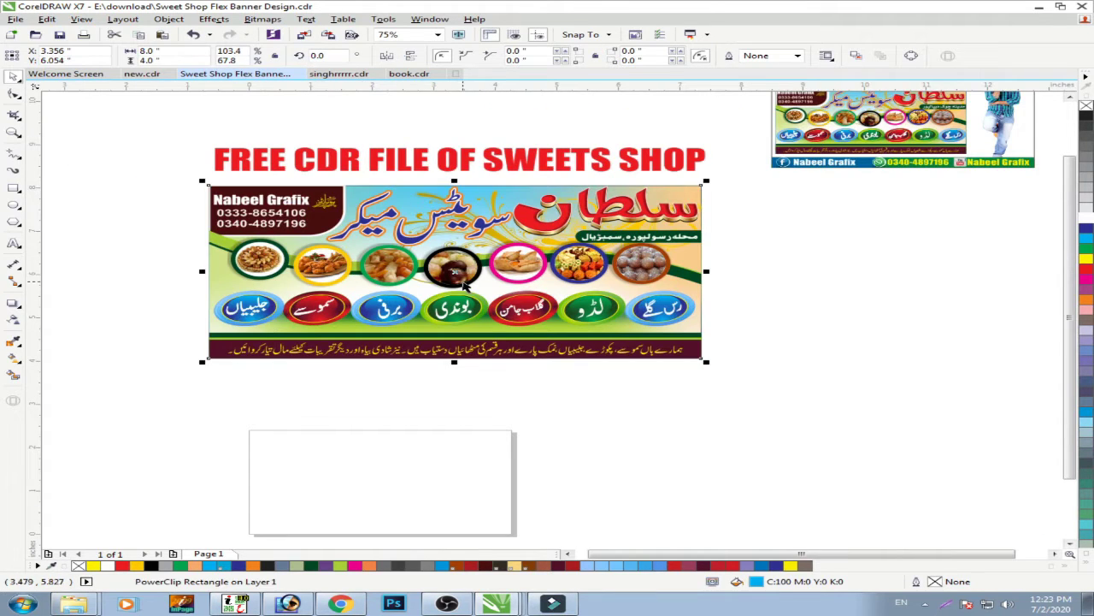
pyautogui.moveTo(454, 272); pyautogui.dragTo(968, 303)
pyautogui.rightClick(968, 304)
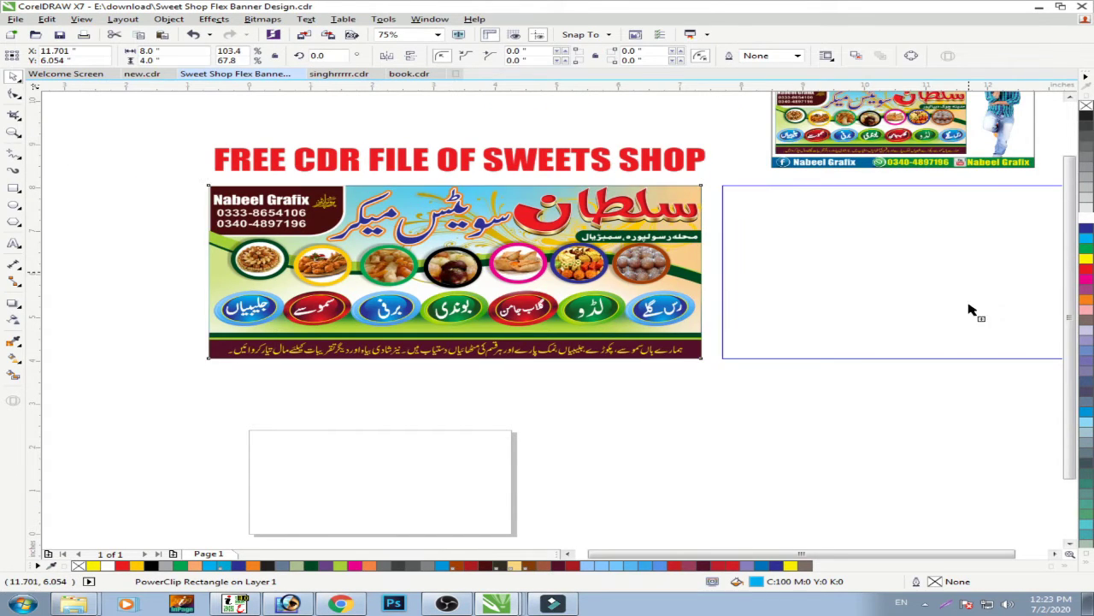
# Step: Extract the contents of the duplicated background's PowerClip and clear the selection
pyautogui.scroll(-1, 309, 323)
pyautogui.scroll(-2, 312, 329)
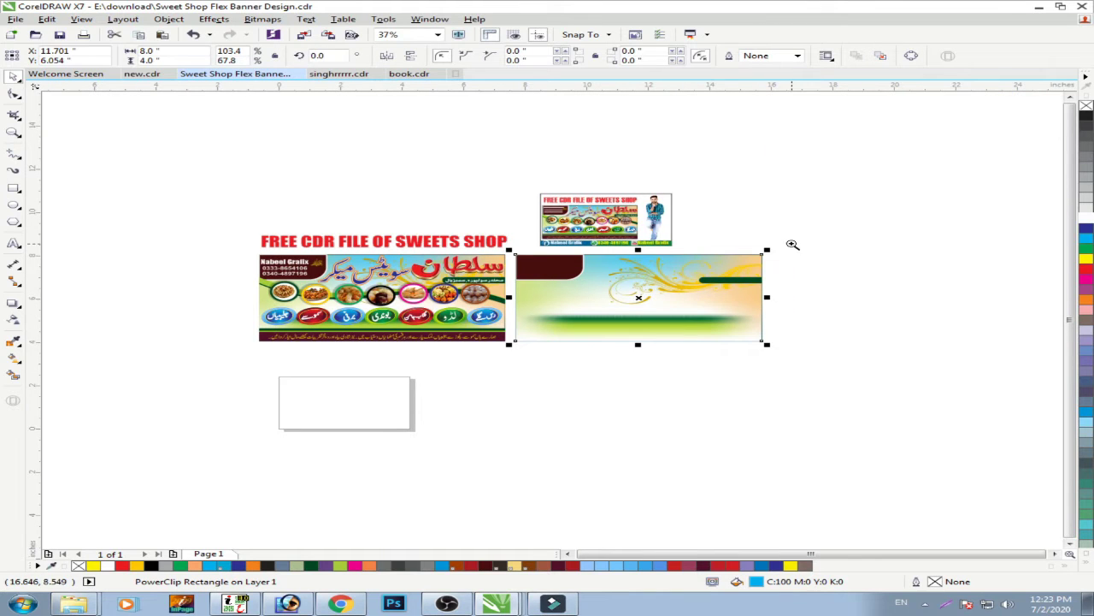
pyautogui.moveTo(793, 245); pyautogui.dragTo(246, 377)
pyautogui.scroll(2, 476, 291)
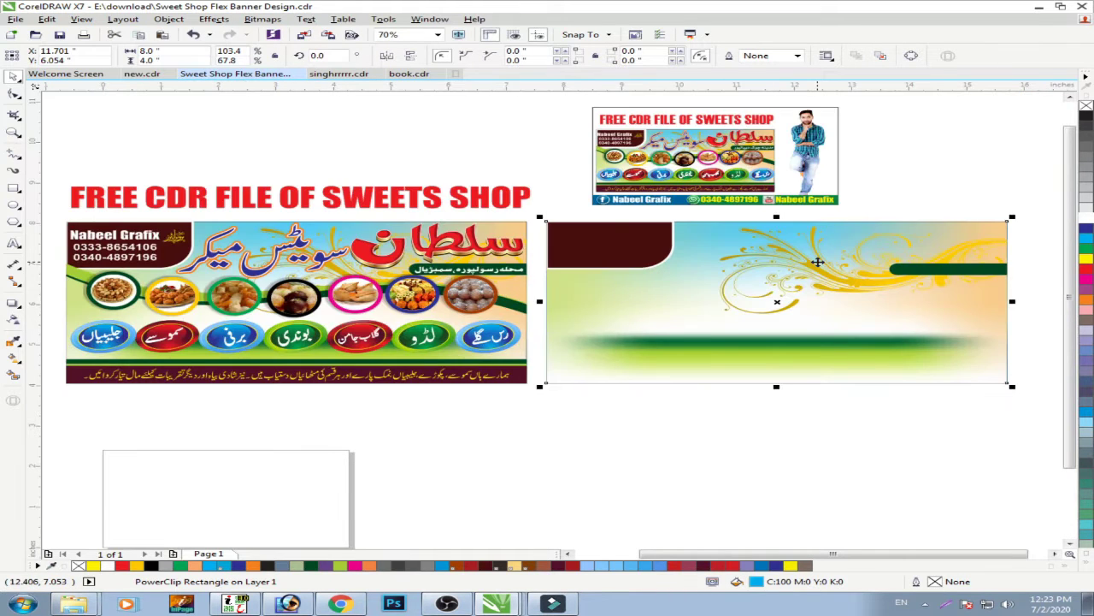
pyautogui.rightClick(938, 272)
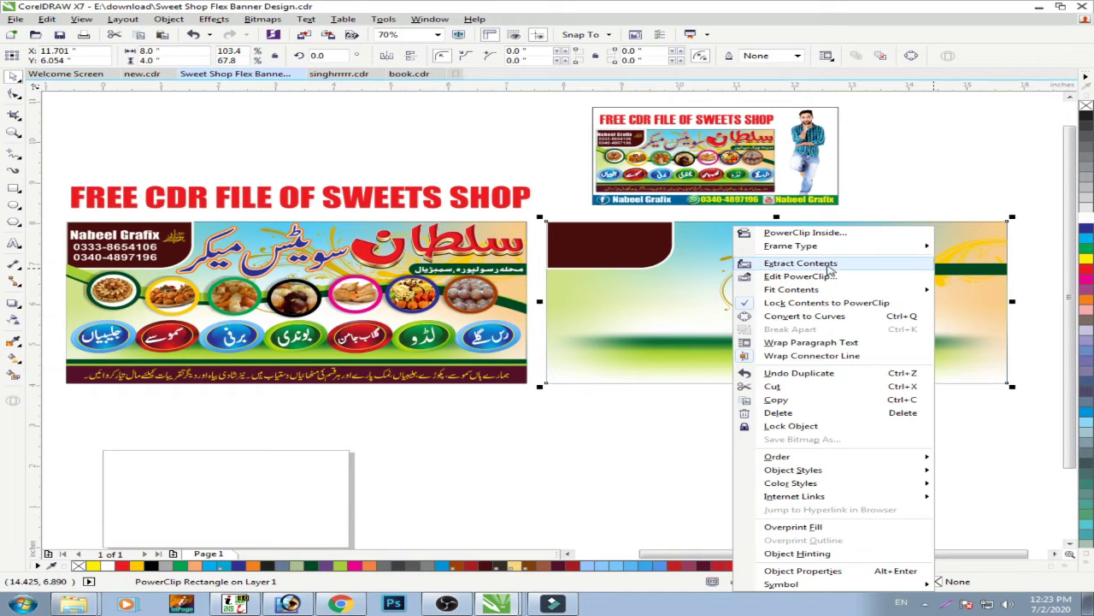
pyautogui.click(827, 267)
pyautogui.press('Escape')
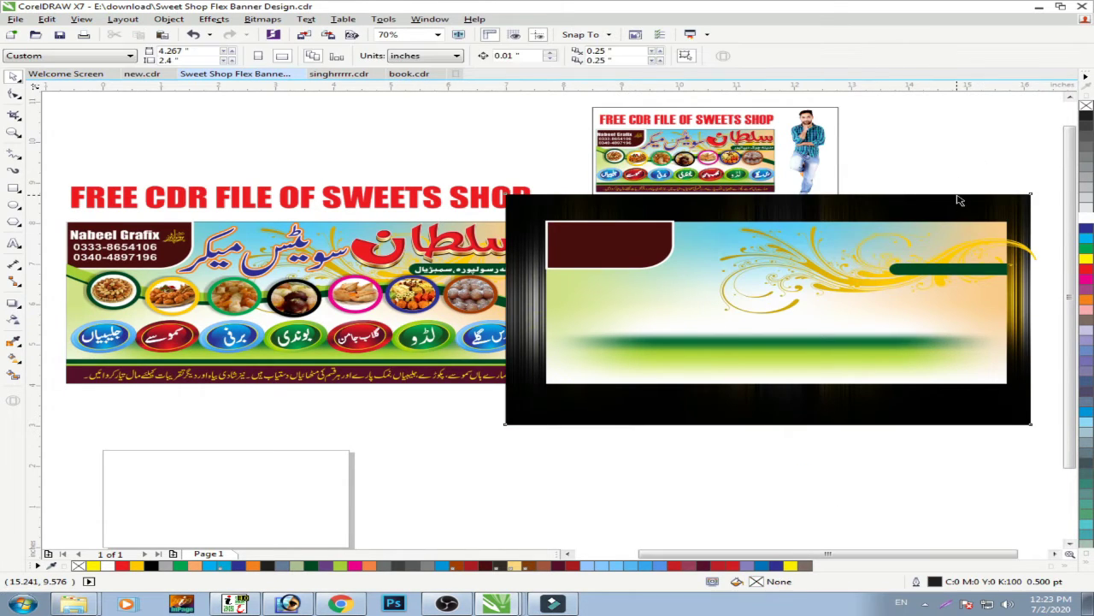
# Step: Delete the black backdrop image, the maroon corner panel and the dark green bar from the extracted background copy
pyautogui.click(960, 200)
pyautogui.press('Delete')
pyautogui.click(644, 254)
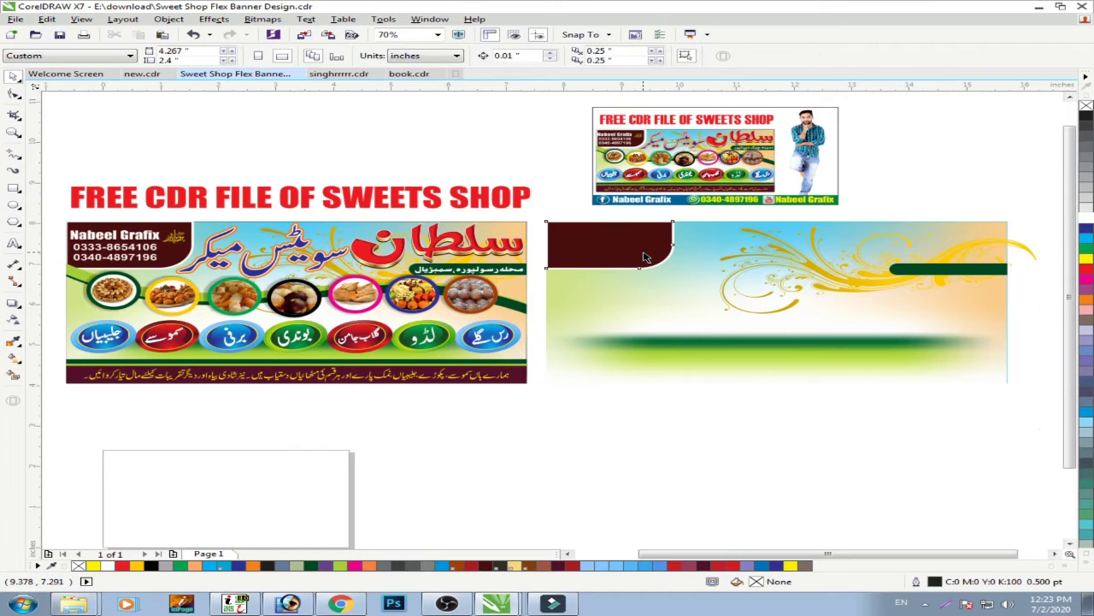
pyautogui.press('Delete')
pyautogui.click(947, 270)
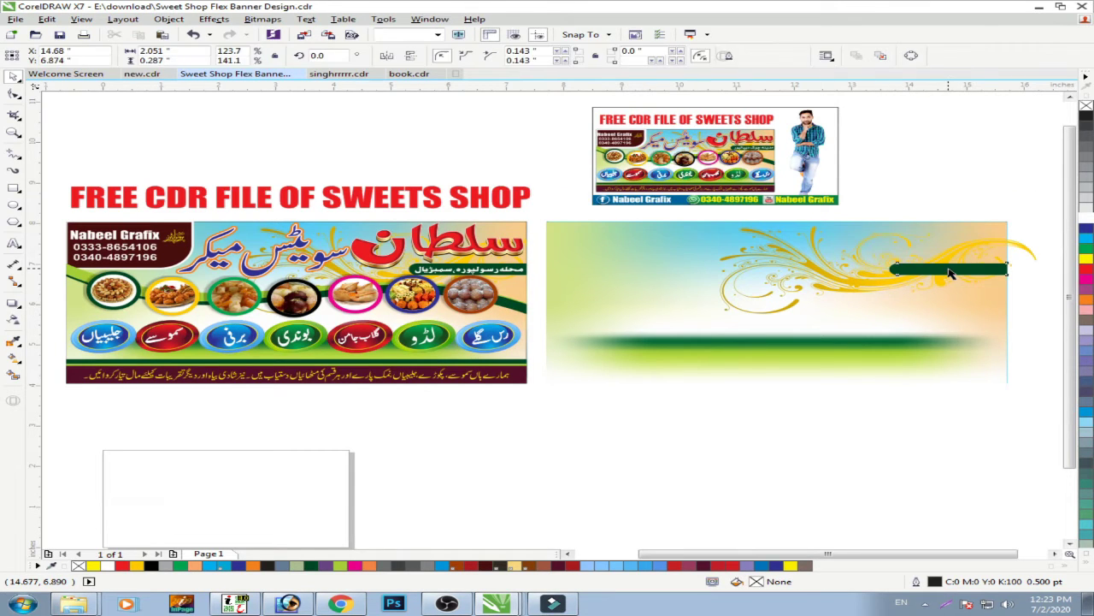
pyautogui.press('Delete')
# Step: Recolour the background copy's golden floral swirl with an elliptical fountain fill blending red into gold
pyautogui.click(807, 269)
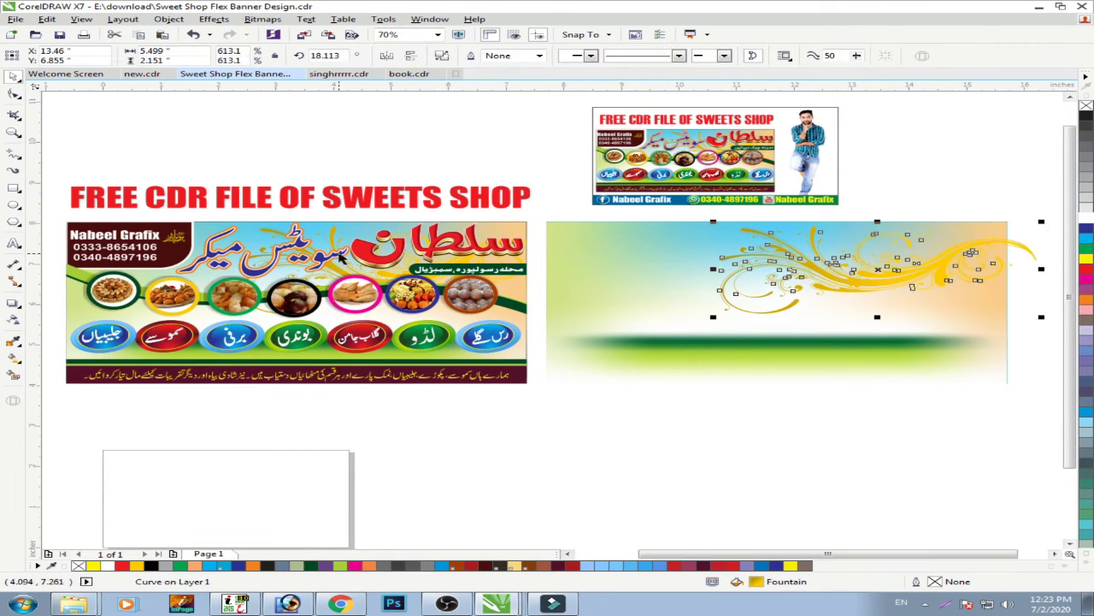
pyautogui.scroll(5, 376, 228)
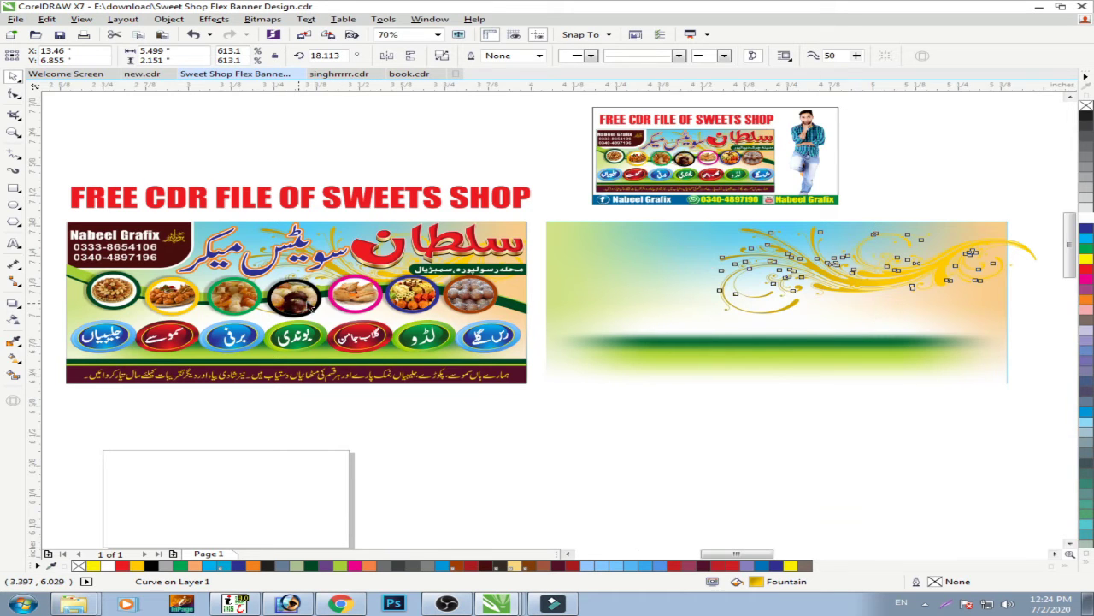
pyautogui.scroll(-4, 312, 282)
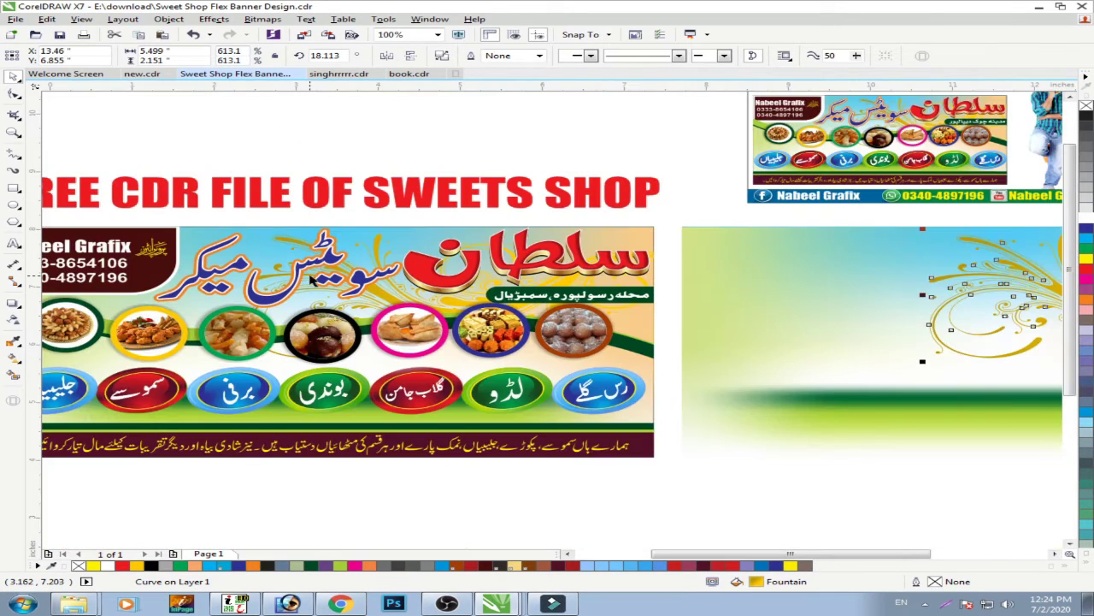
pyautogui.scroll(-2, 830, 270)
pyautogui.scroll(3, 713, 308)
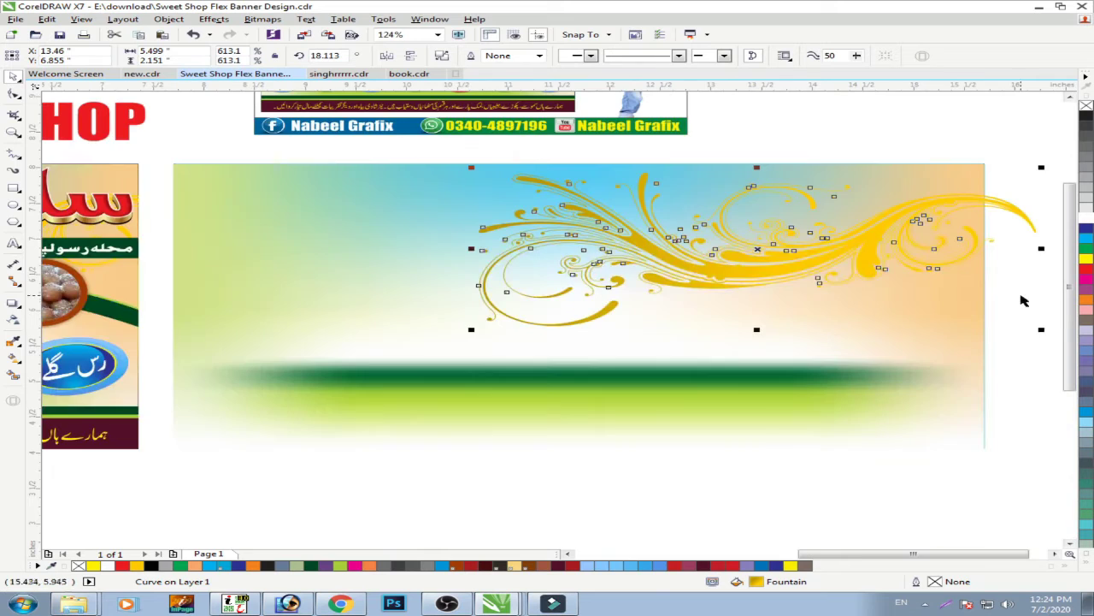
pyautogui.click(1086, 270)
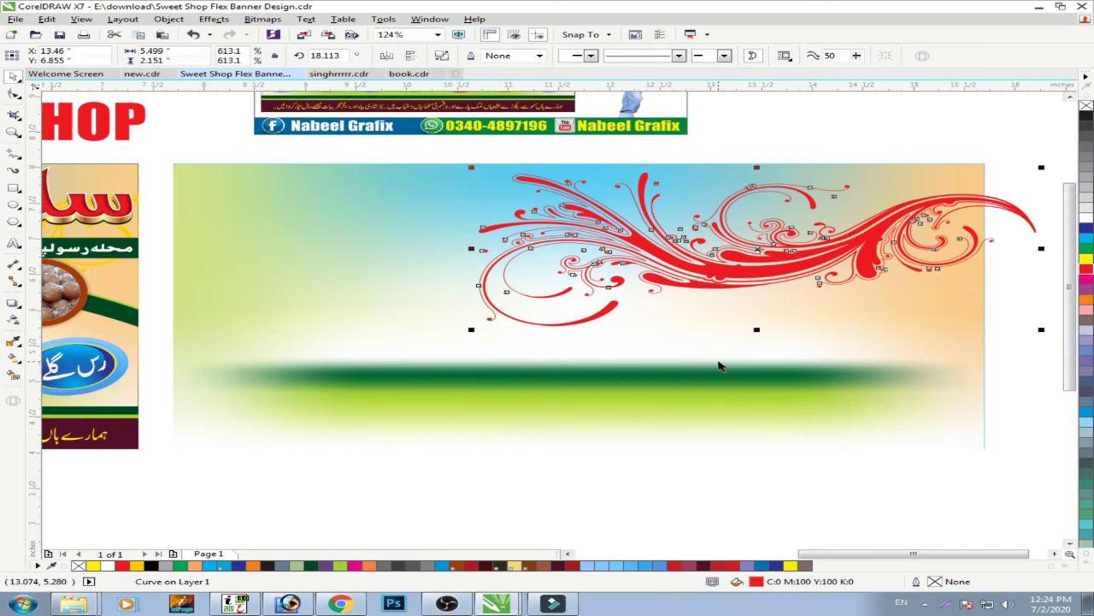
pyautogui.press('F11')
pyautogui.click(328, 325)
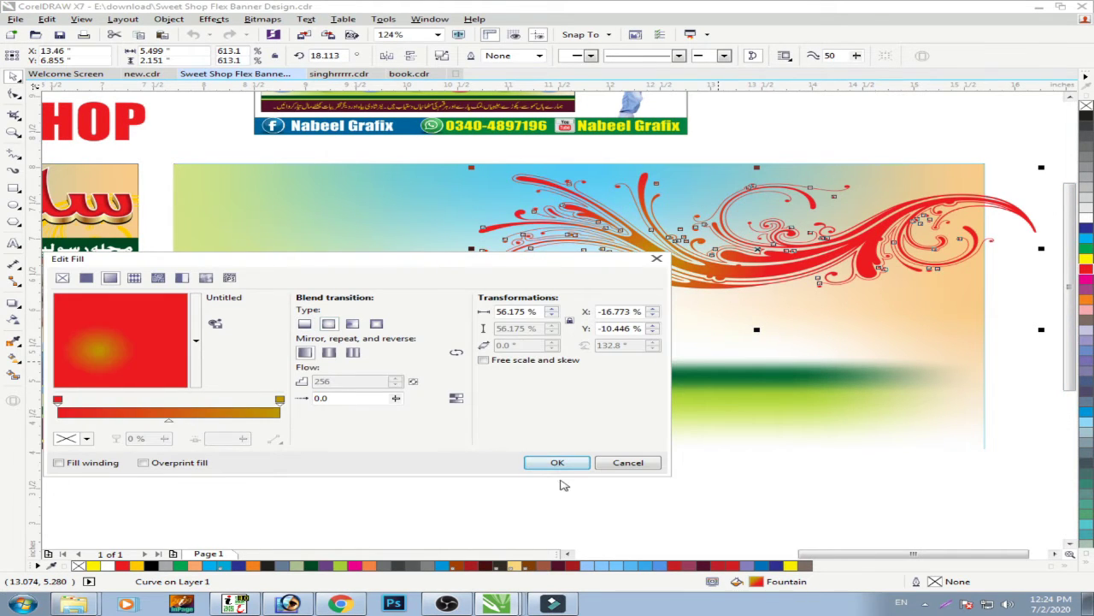
pyautogui.click(557, 462)
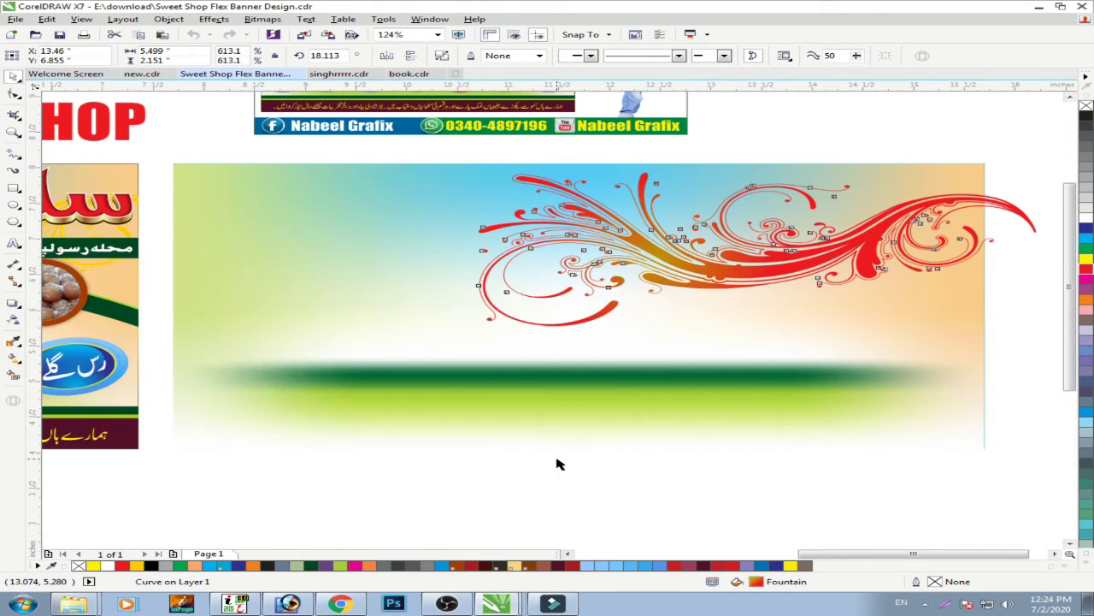
# Step: Try green in place of red in the swirl's fountain fill and undo it
pyautogui.click(1086, 255)
pyautogui.press('F11')
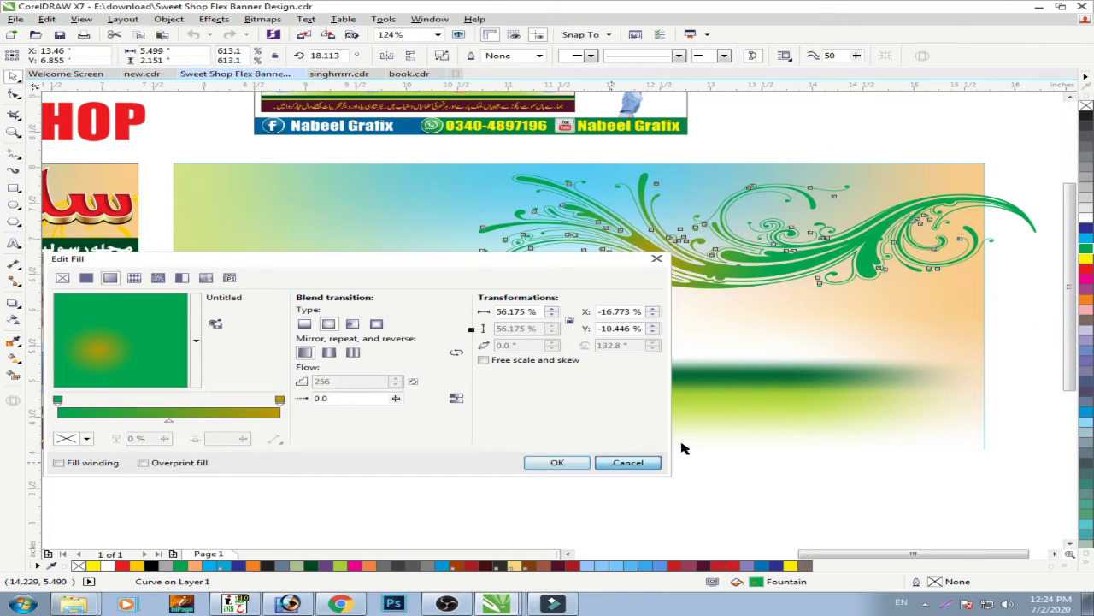
pyautogui.press('Escape')
pyautogui.hotkey('ctrl', 'z')
pyautogui.scroll(-1, 876, 334)
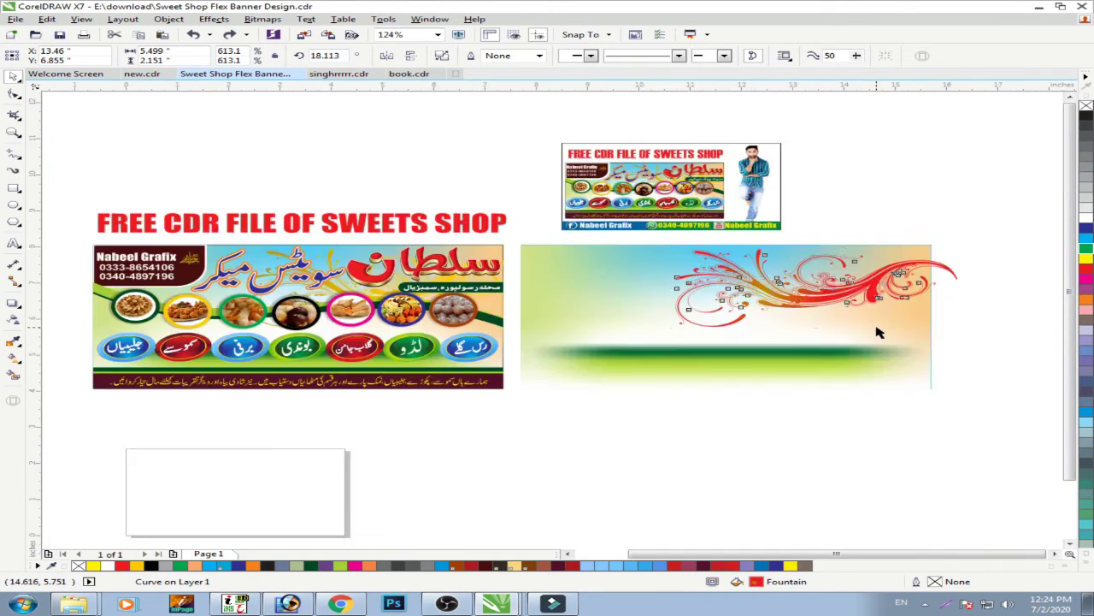
# Step: Move the copy's mesh-filled backdrop down to uncover the upper part of the blue frame
pyautogui.doubleClick(724, 354)
pyautogui.moveTo(724, 354); pyautogui.dragTo(722, 394)
pyautogui.rightClick(724, 351)
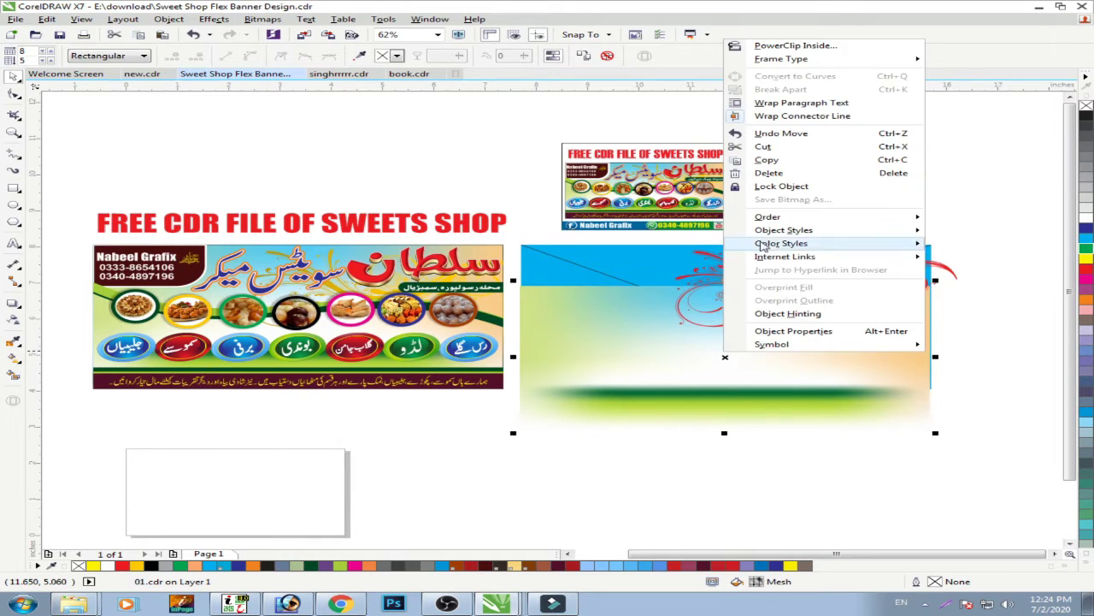
pyautogui.click(517, 232)
# Step: Move the finished banner's dark green wave straight down about 3.5 inches and repeat the move for the light green wave
pyautogui.click(487, 319)
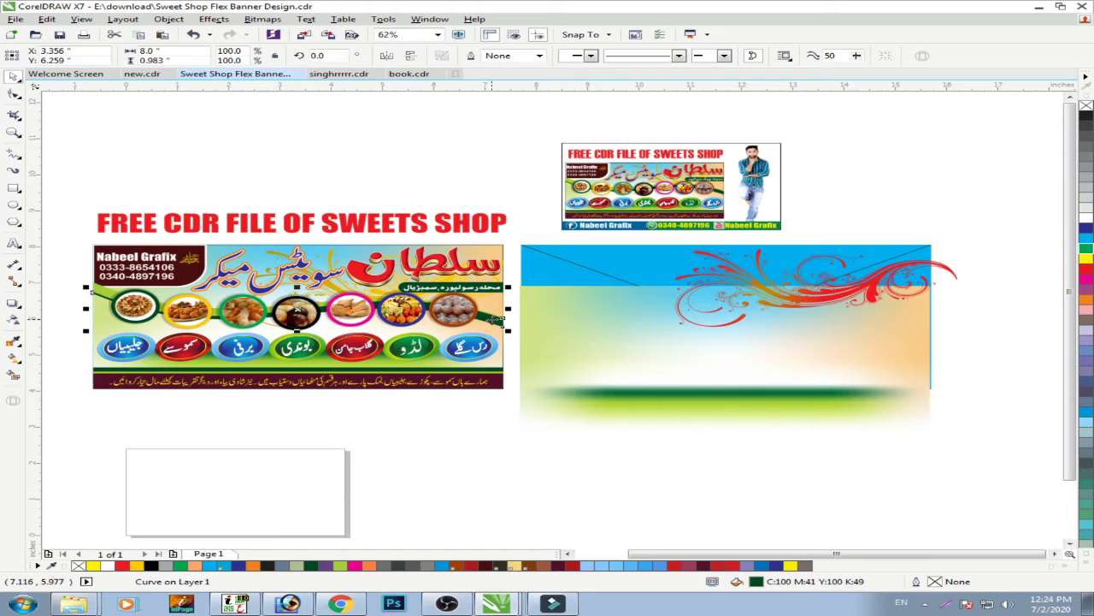
pyautogui.moveTo(317, 318); pyautogui.dragTo(321, 445)
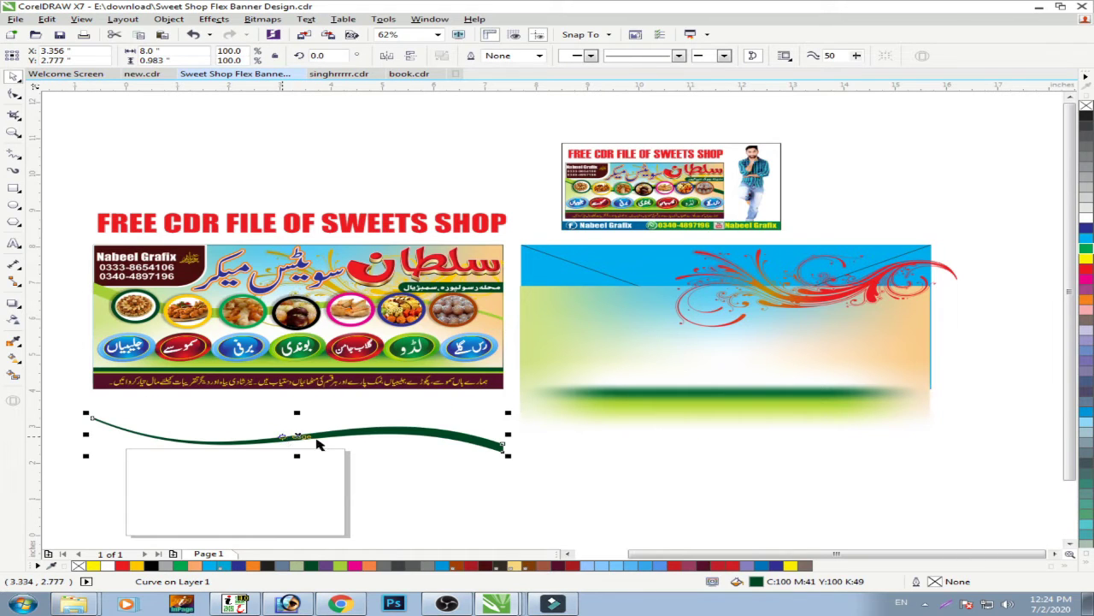
pyautogui.click(100, 294)
pyautogui.hotkey('ctrl', 'r')
pyautogui.click(568, 447)
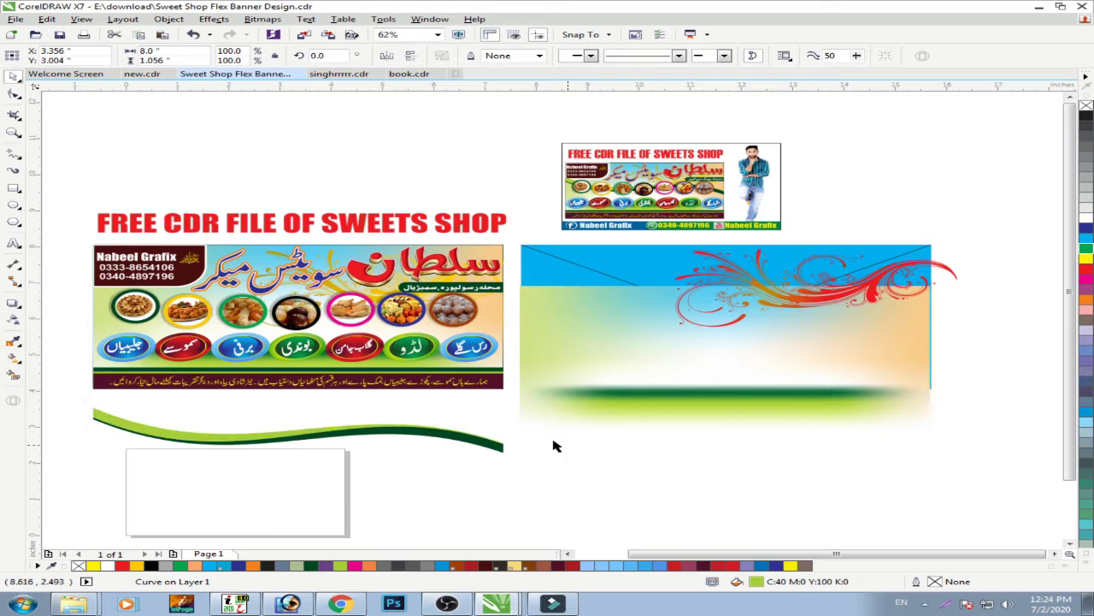
pyautogui.press('F2')
pyautogui.moveTo(574, 363); pyautogui.dragTo(186, 502)
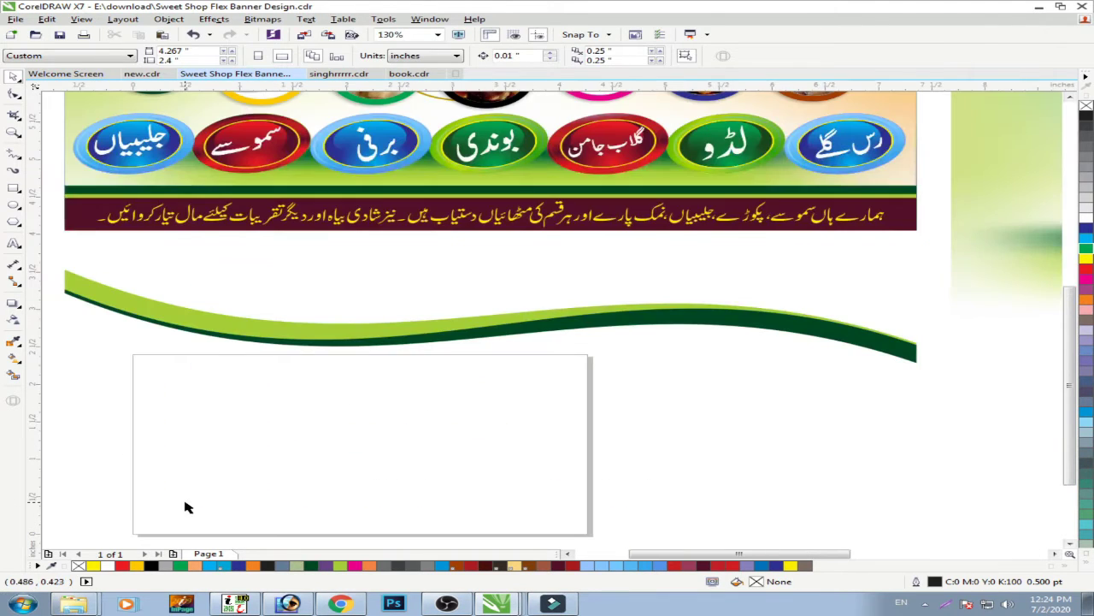
pyautogui.rightClick(600, 388)
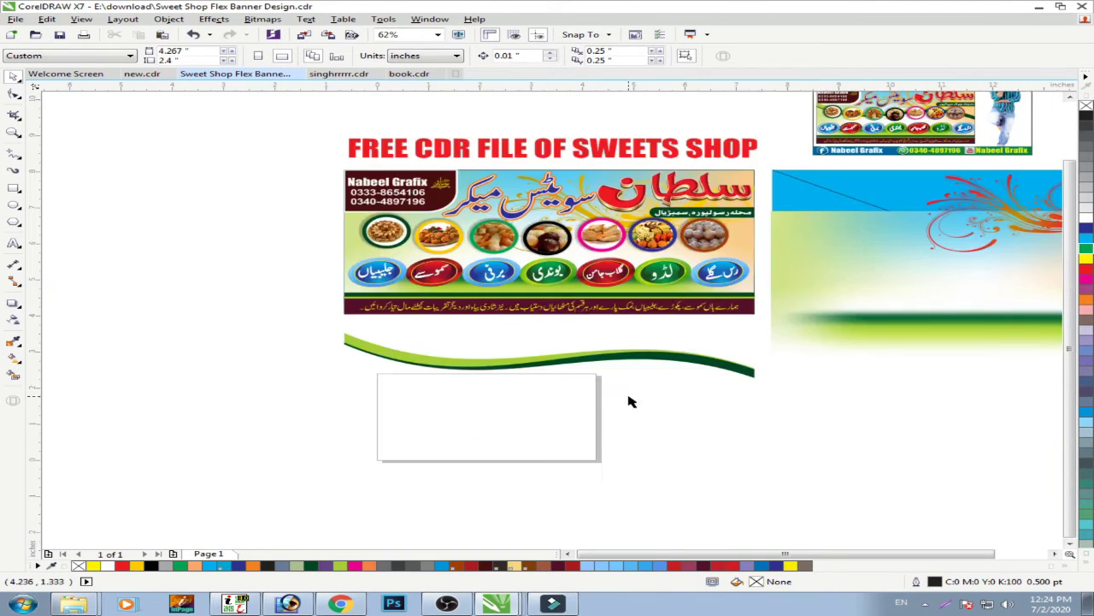
pyautogui.moveTo(828, 158); pyautogui.dragTo(247, 428)
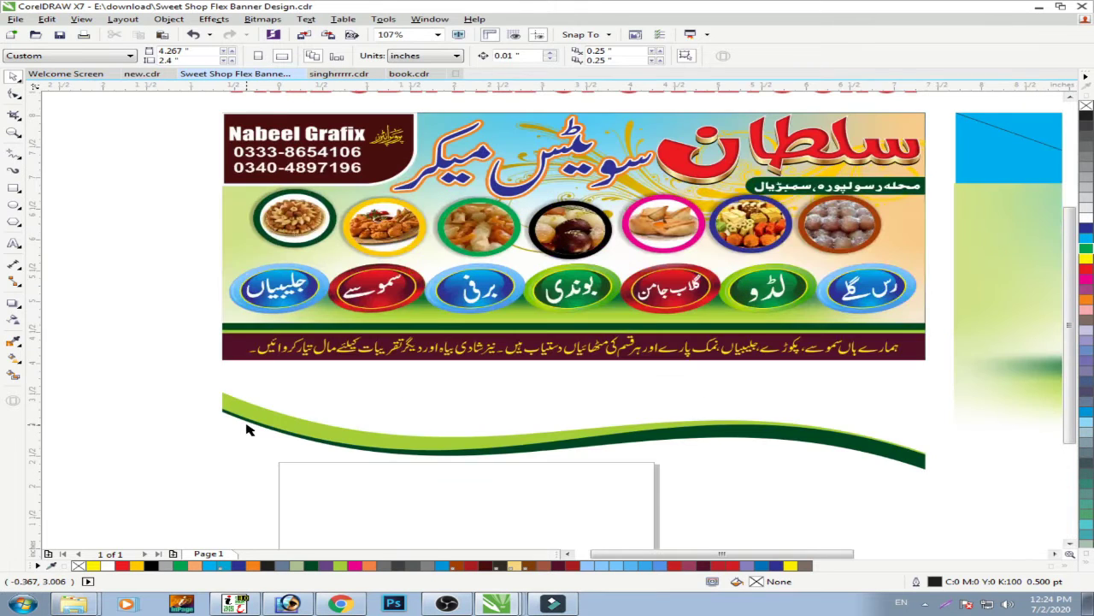
# Step: Undo the moves of both green waves and clear the selection
pyautogui.hotkey('ctrl', 'z')
pyautogui.hotkey('ctrl', 'z')
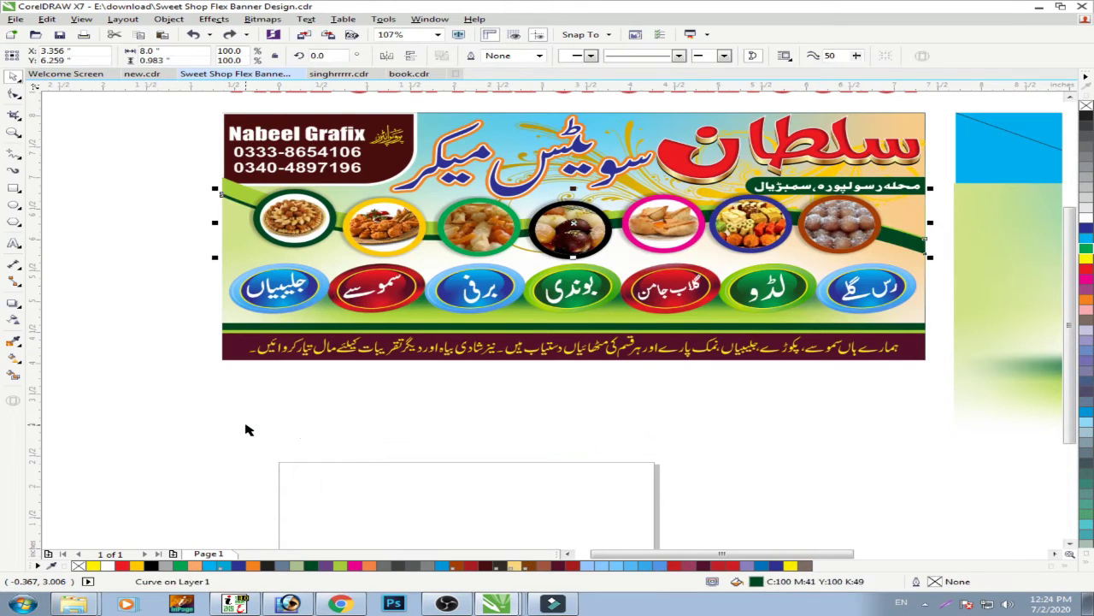
pyautogui.press('Escape')
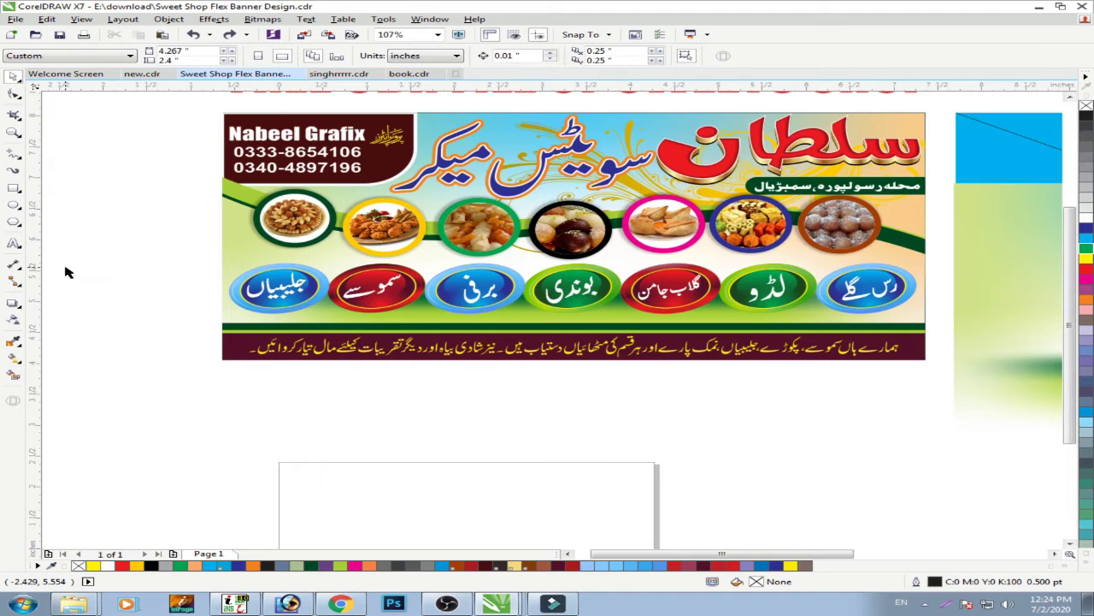
pyautogui.scroll(-2, 69, 271)
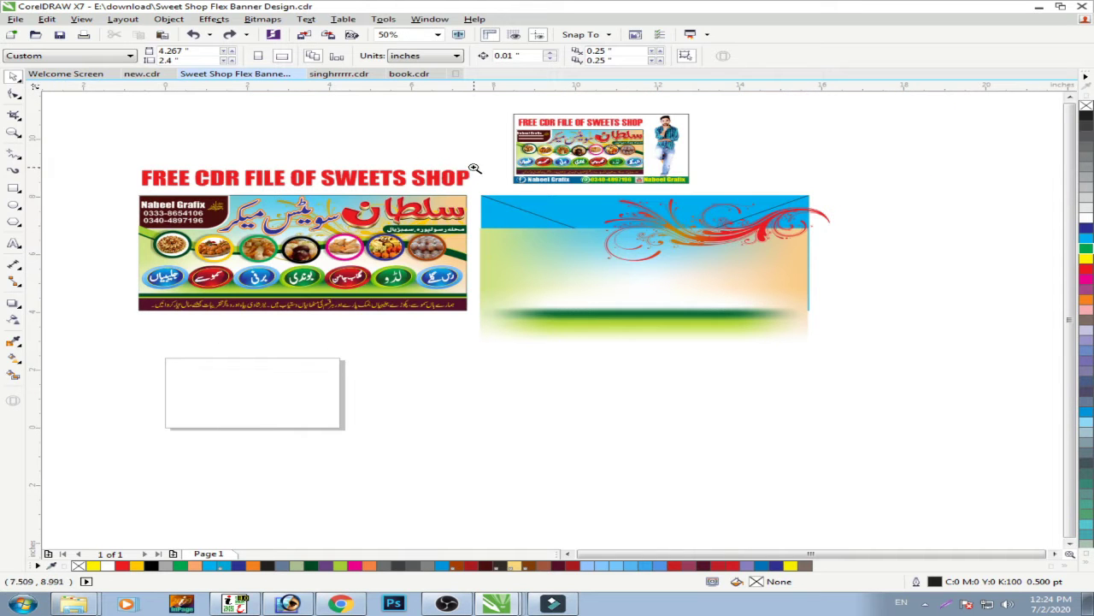
pyautogui.moveTo(474, 169); pyautogui.dragTo(137, 317)
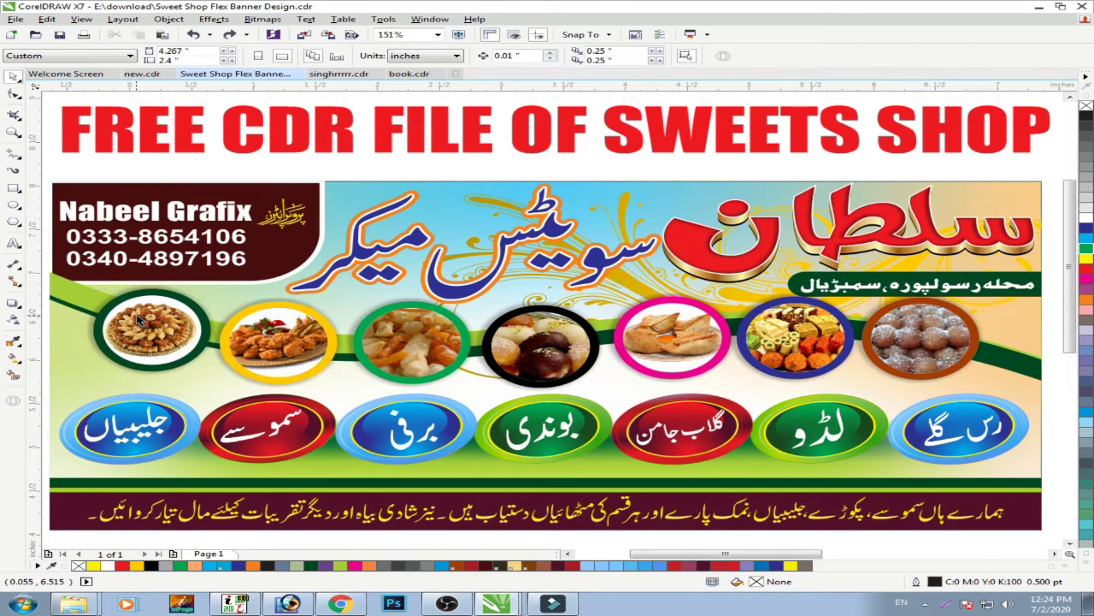
pyautogui.scroll(-2, 229, 383)
pyautogui.moveTo(614, 376); pyautogui.dragTo(91, 474)
pyautogui.click(412, 301)
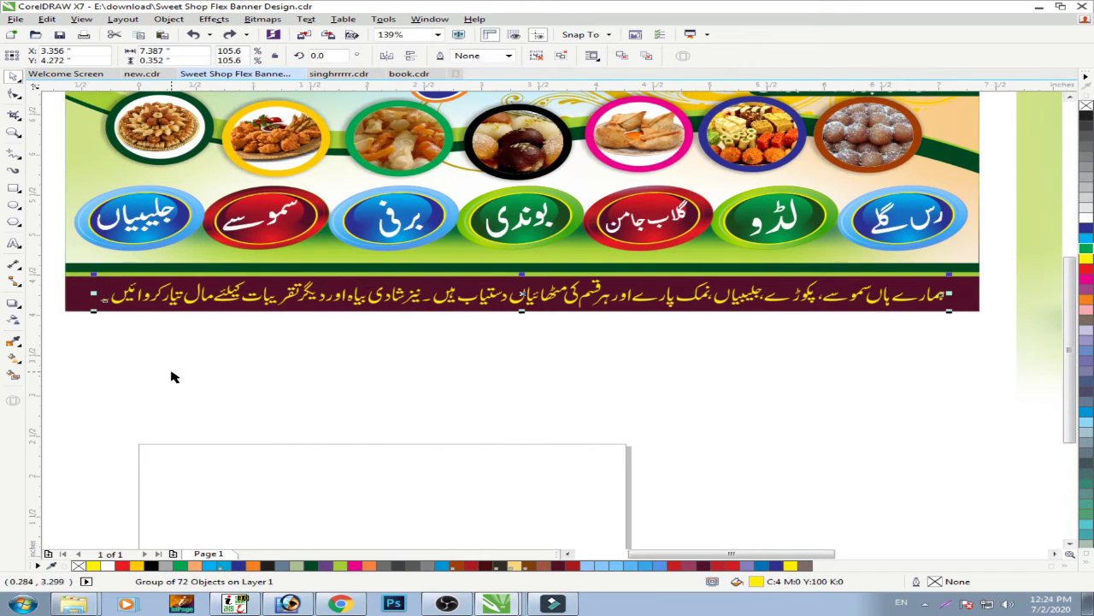
# Step: Delete the dismantled background copy beside the banner: the mesh-filled backdrop, the blue PowerClip frame and the red swirl
pyautogui.scroll(-3, 163, 378)
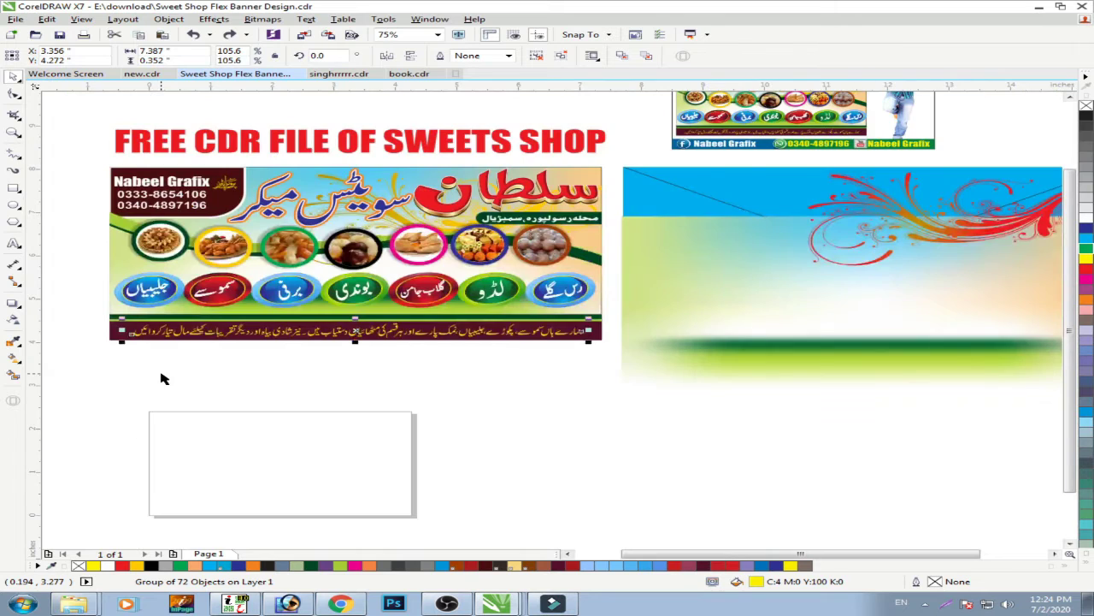
pyautogui.click(749, 294)
pyautogui.press('Delete')
pyautogui.click(755, 239)
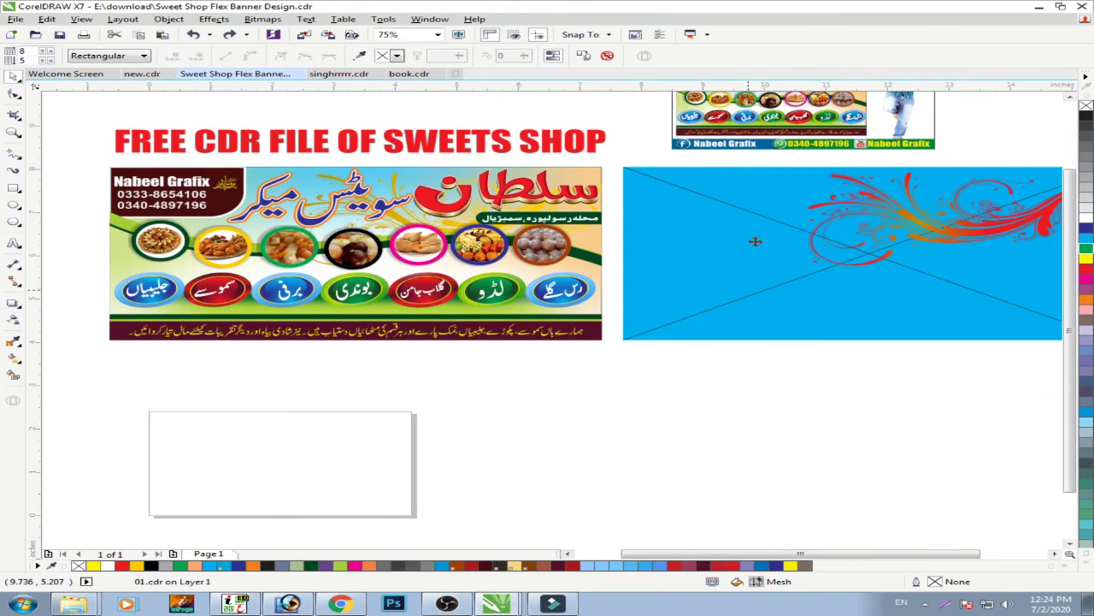
pyautogui.press('Delete')
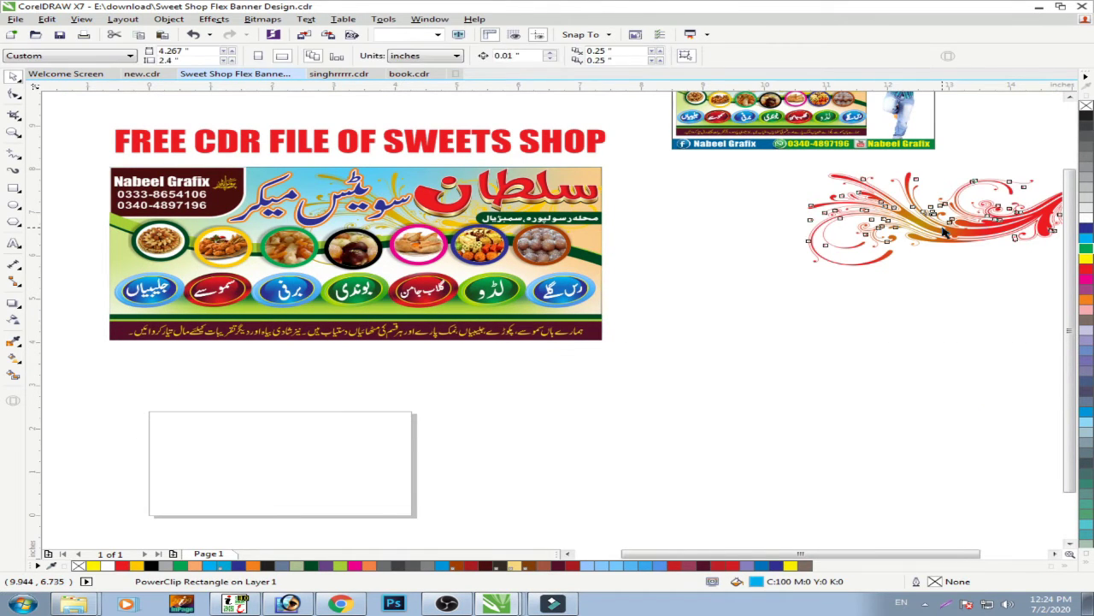
pyautogui.click(945, 224)
pyautogui.press('Delete')
pyautogui.press('Delete')
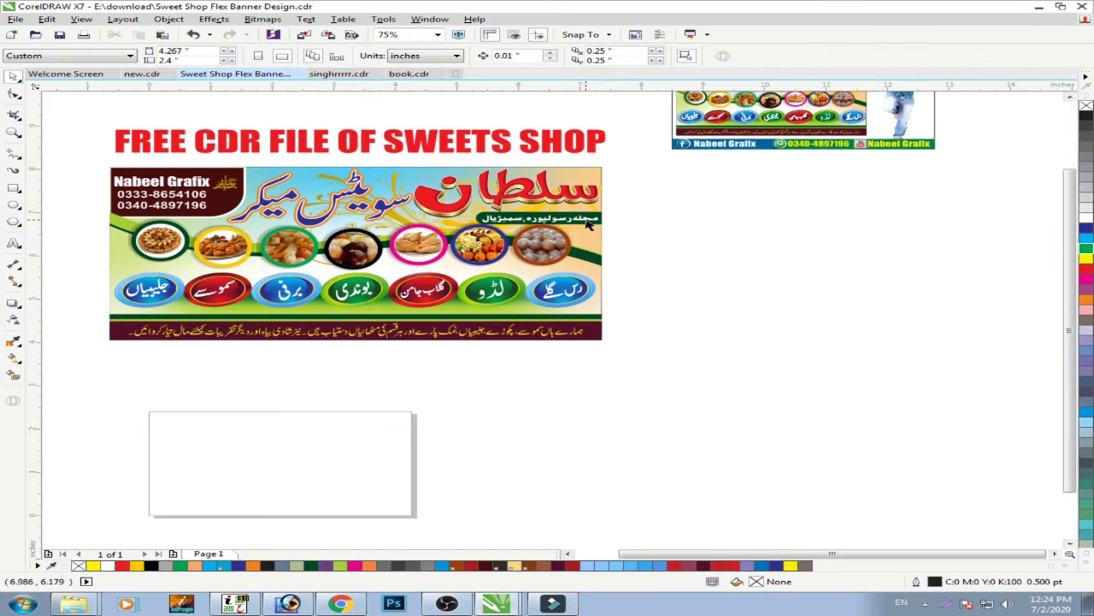
# Step: Examine the oval and brush-stroke service labels in the open beauty parlour document and return to the sweet shop banner
pyautogui.moveTo(605, 167); pyautogui.dragTo(98, 349)
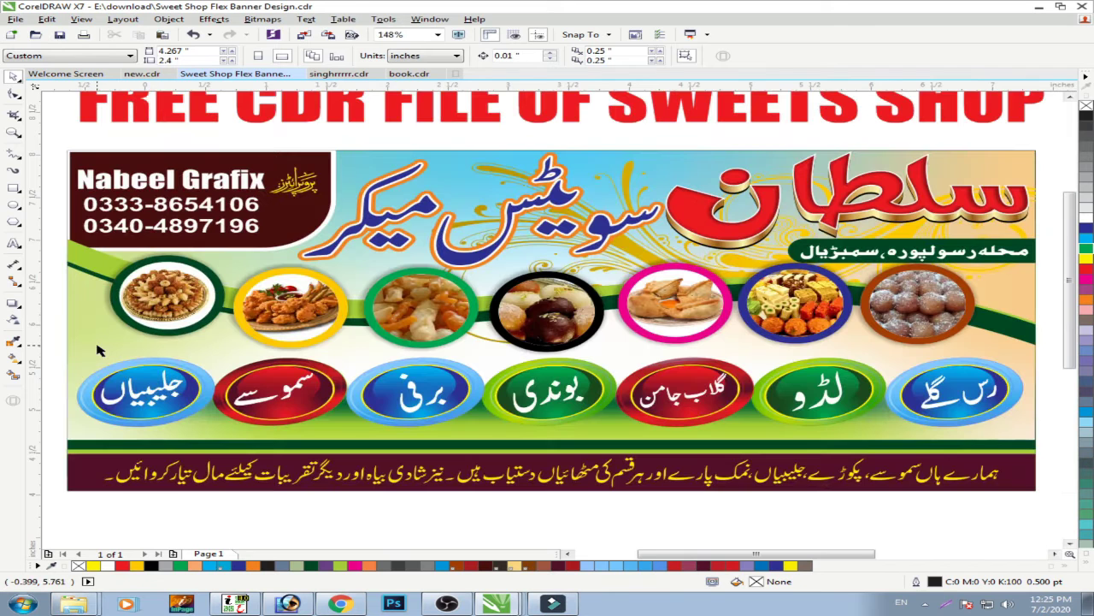
pyautogui.click(339, 75)
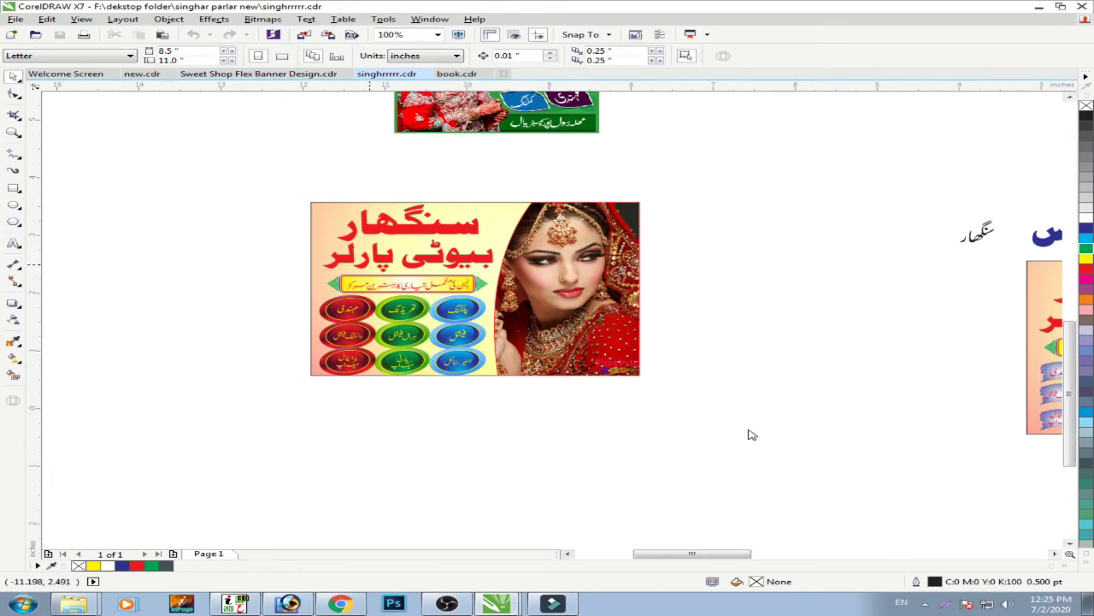
pyautogui.moveTo(661, 190); pyautogui.dragTo(270, 393)
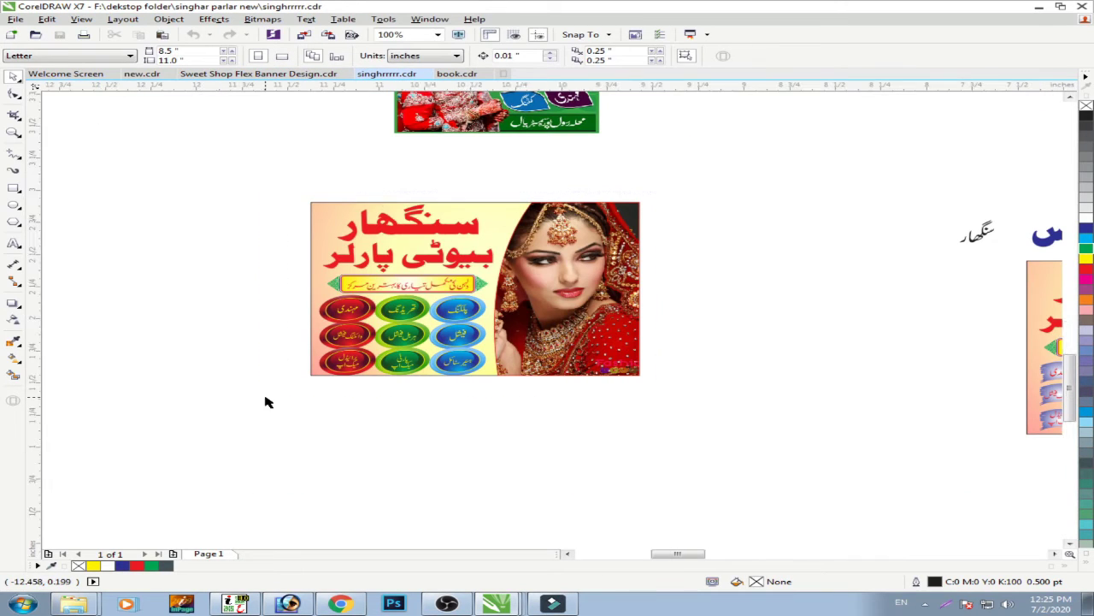
pyautogui.moveTo(667, 309); pyautogui.dragTo(182, 525)
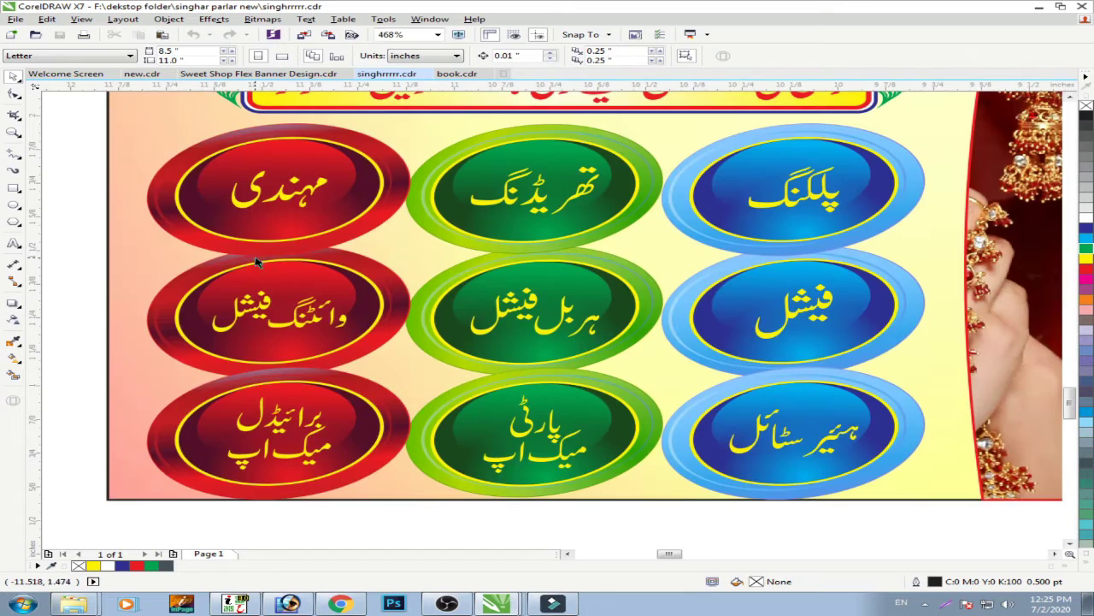
pyautogui.scroll(-5, 288, 287)
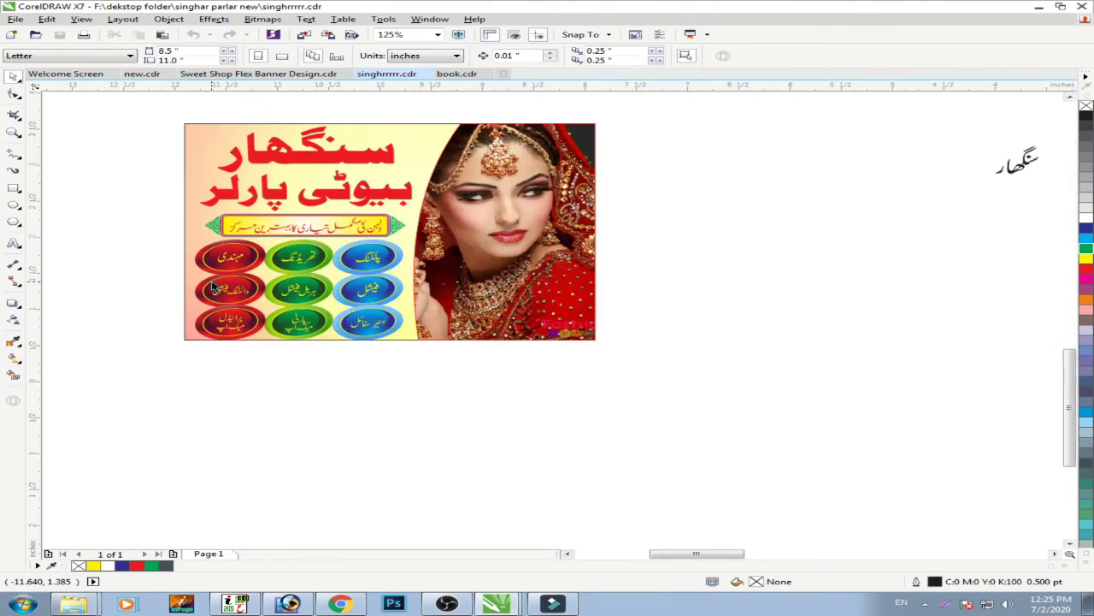
pyautogui.moveTo(773, 281); pyautogui.dragTo(582, 382)
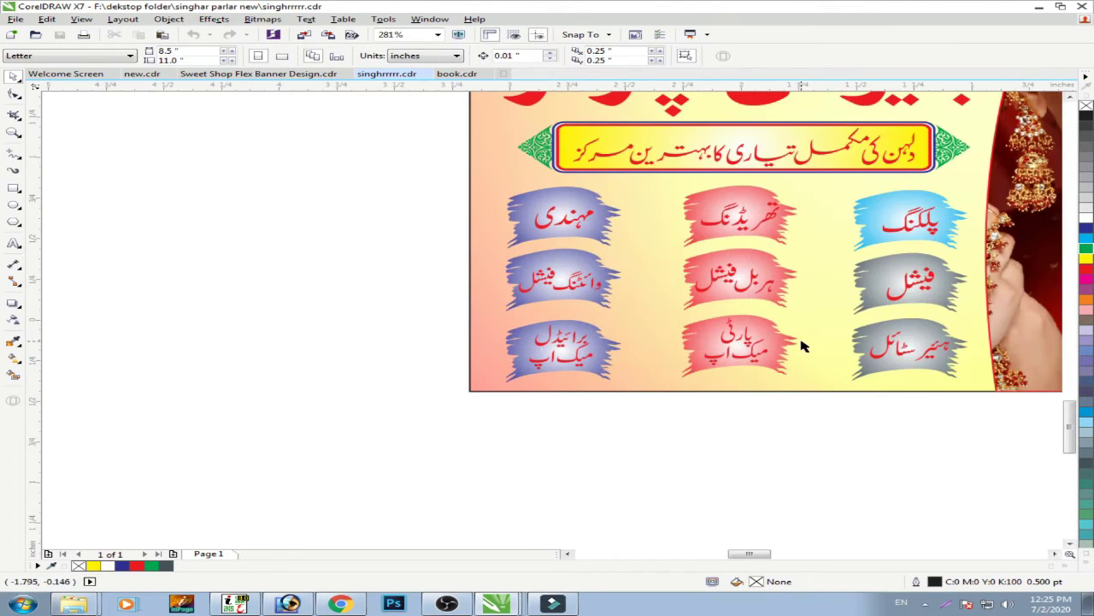
pyautogui.scroll(-6, 862, 346)
pyautogui.moveTo(491, 168); pyautogui.dragTo(195, 329)
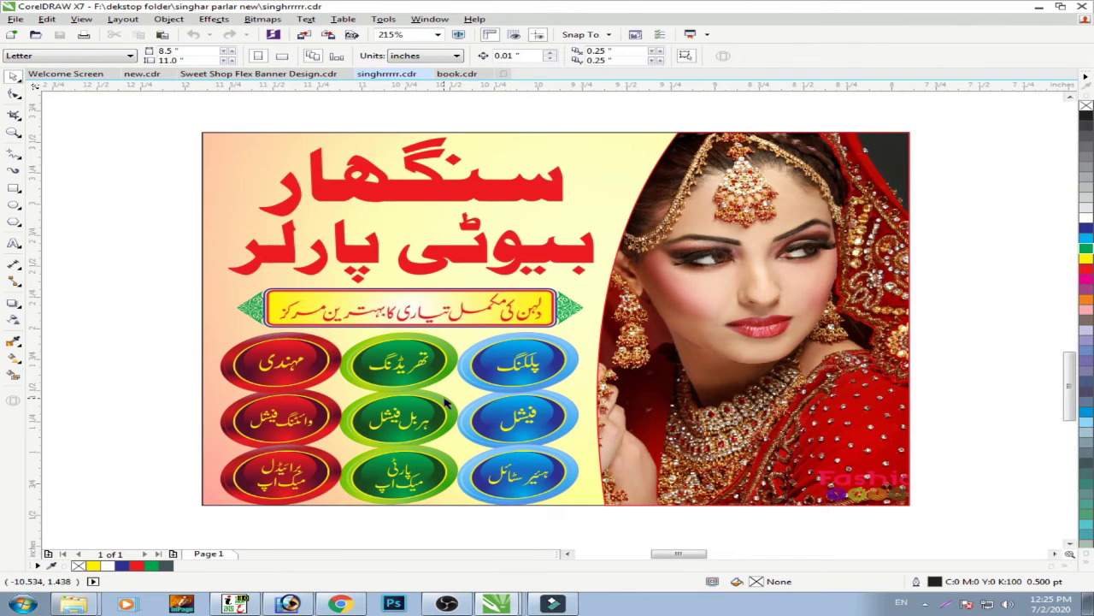
pyautogui.click(277, 77)
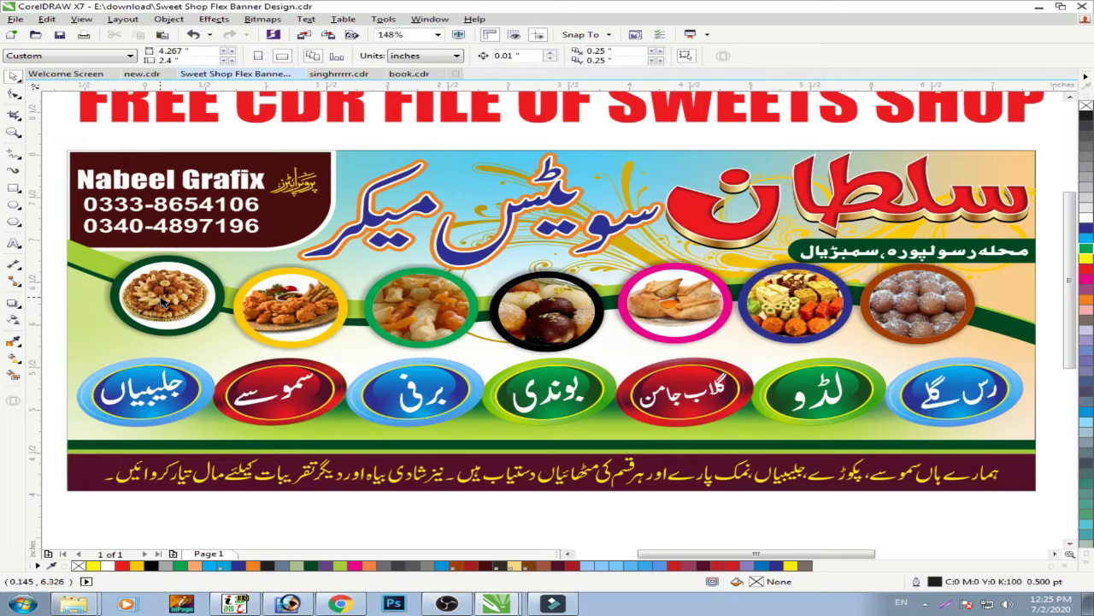
# Step: Centre the headline "FREE CDR FILE OF SWEETS SHOP" horizontally on the large banner
pyautogui.scroll(-2, 101, 303)
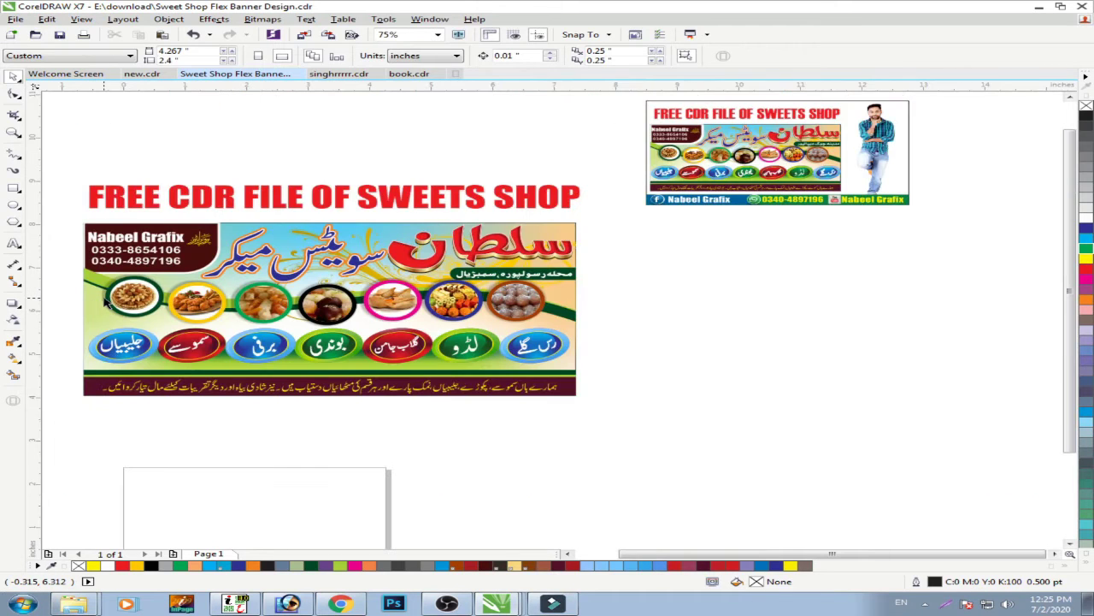
pyautogui.click(503, 205)
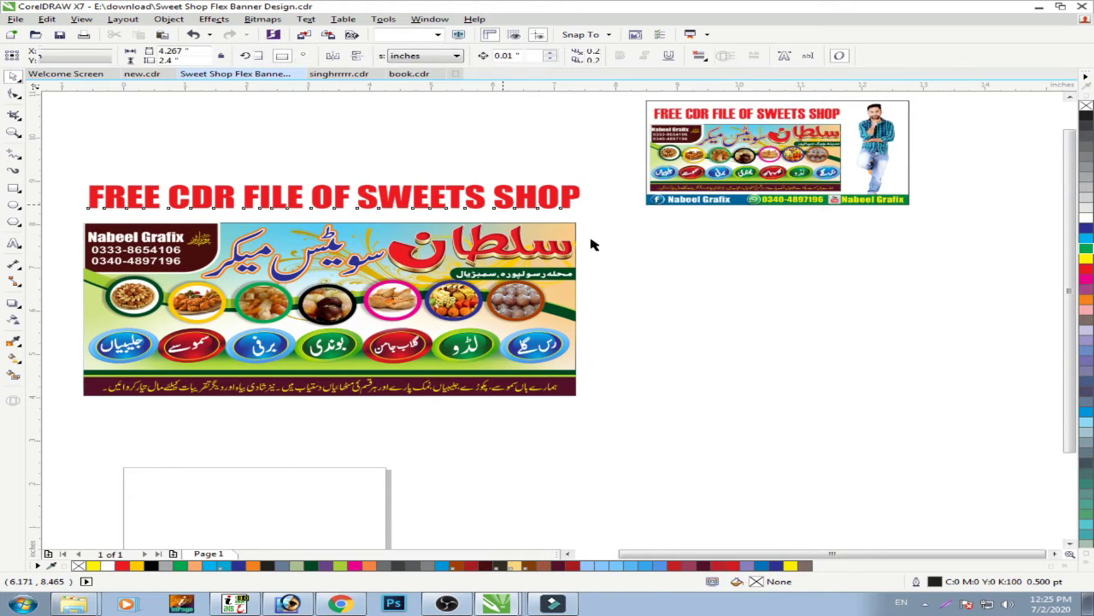
pyautogui.keyDown('shift'); pyautogui.click(574, 226); pyautogui.keyUp('shift')
pyautogui.press('c')
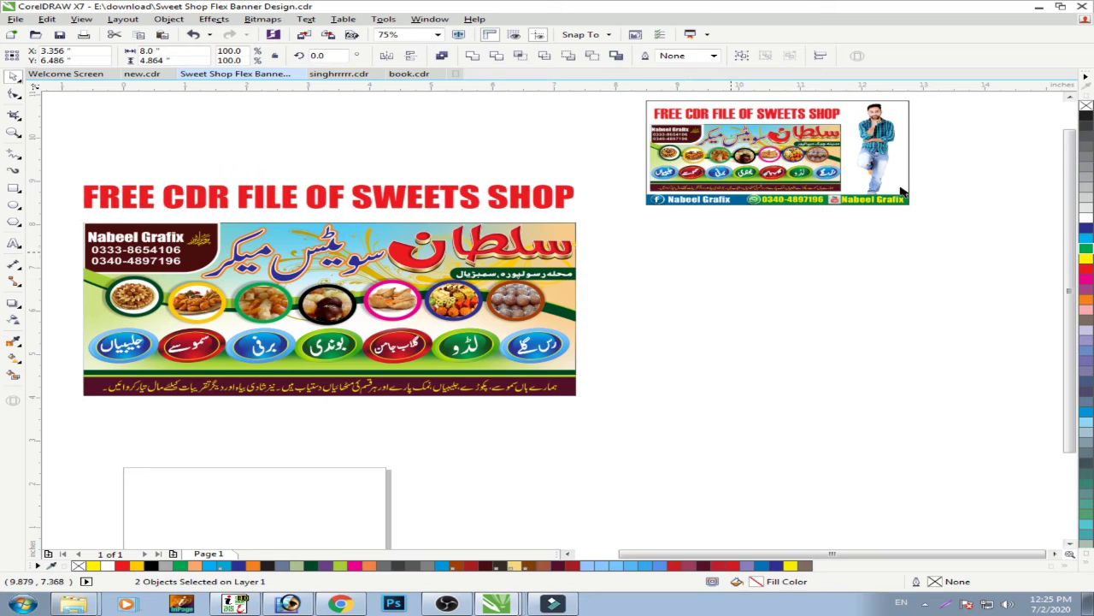
# Step: Ungroup the small promotional thumbnail that shows the banner beside the standing man
pyautogui.click(917, 101)
pyautogui.moveTo(919, 100); pyautogui.dragTo(631, 216)
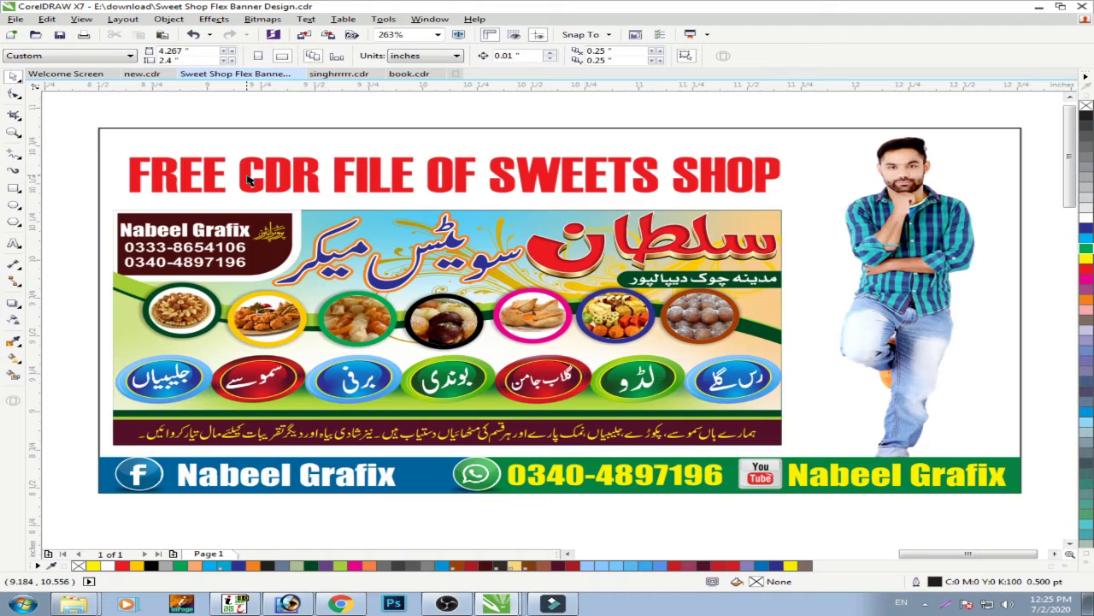
pyautogui.scroll(-1, 247, 178)
pyautogui.press('F2')
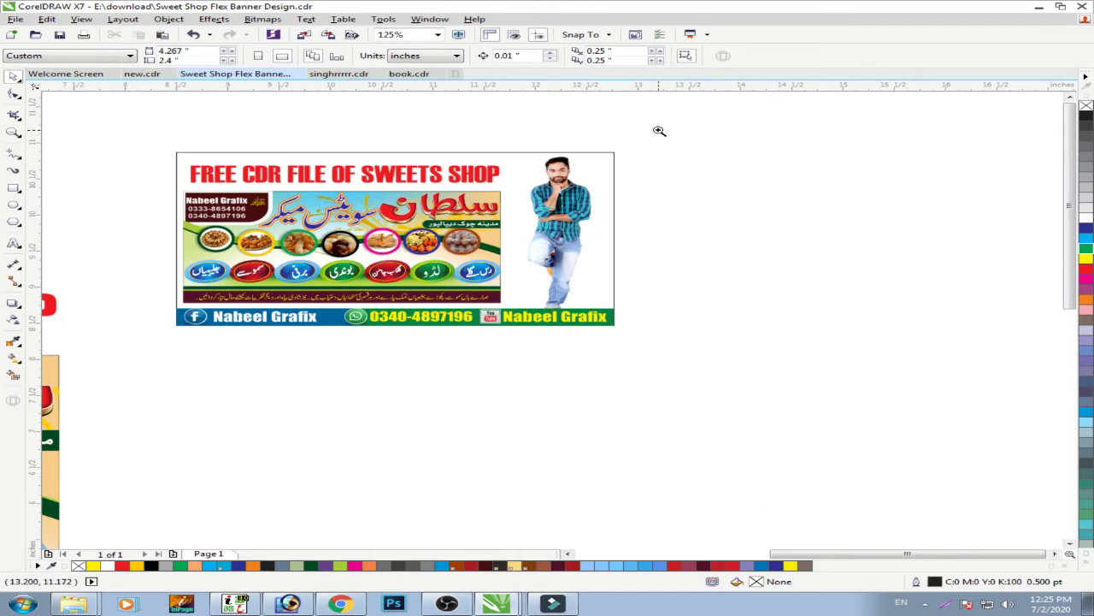
pyautogui.moveTo(658, 130); pyautogui.dragTo(100, 348)
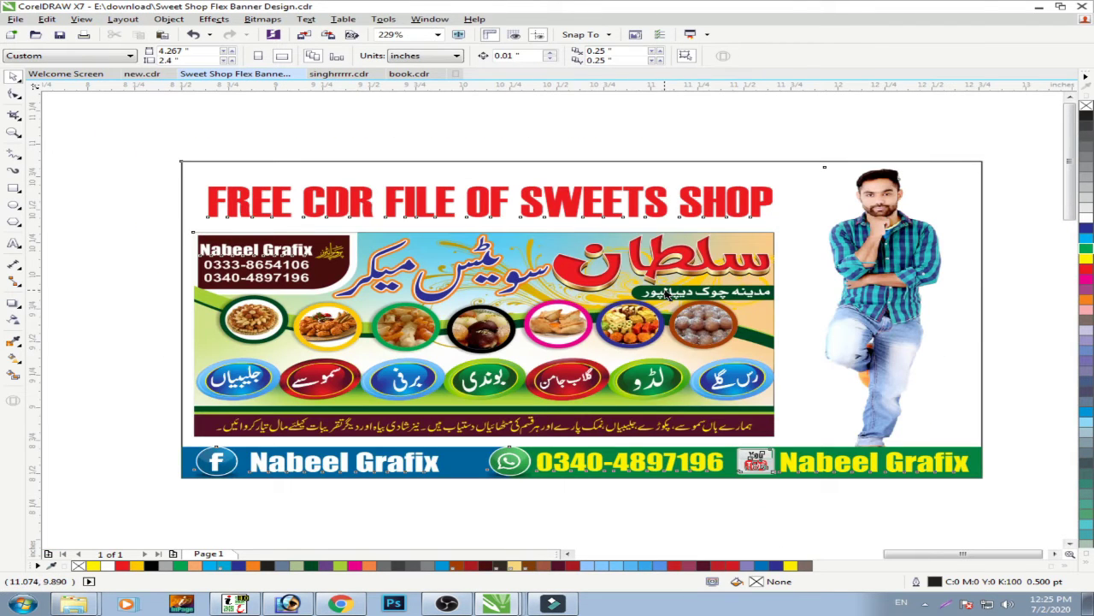
pyautogui.click(667, 295)
pyautogui.click(535, 59)
pyautogui.click(637, 129)
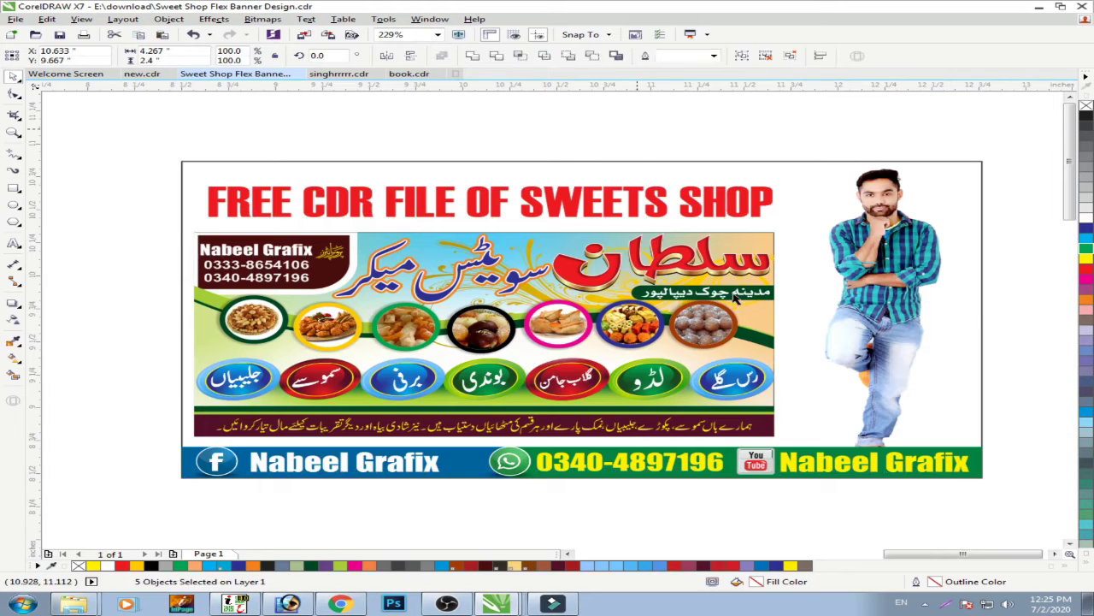
# Step: Ungroup the banner inside the thumbnail and delete the old address line from its green bar
pyautogui.click(734, 295)
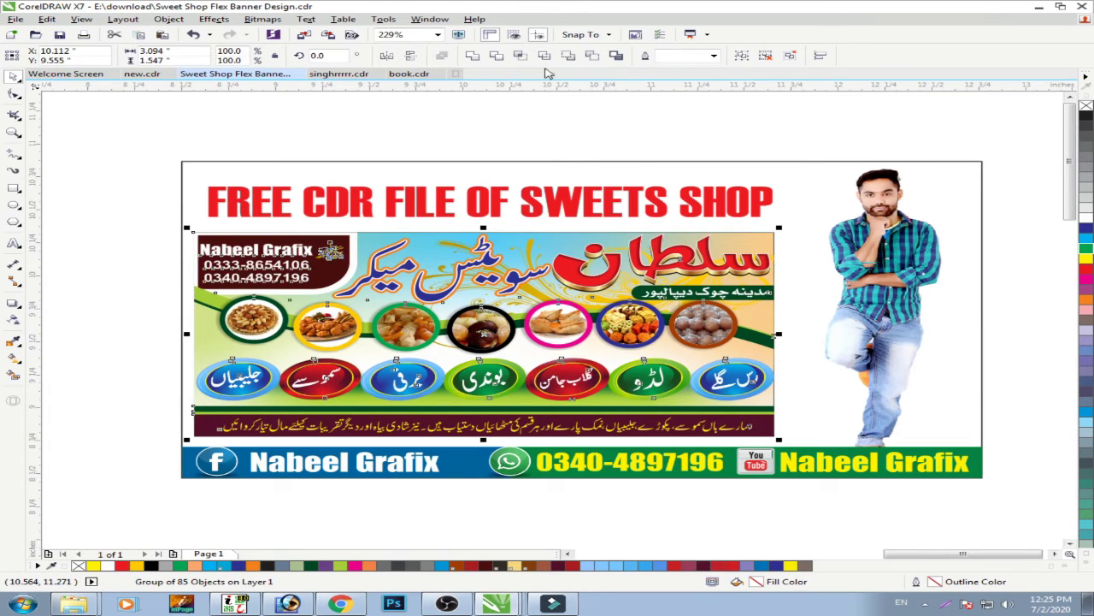
pyautogui.hotkey('ctrl', 'u')
pyautogui.click(747, 293)
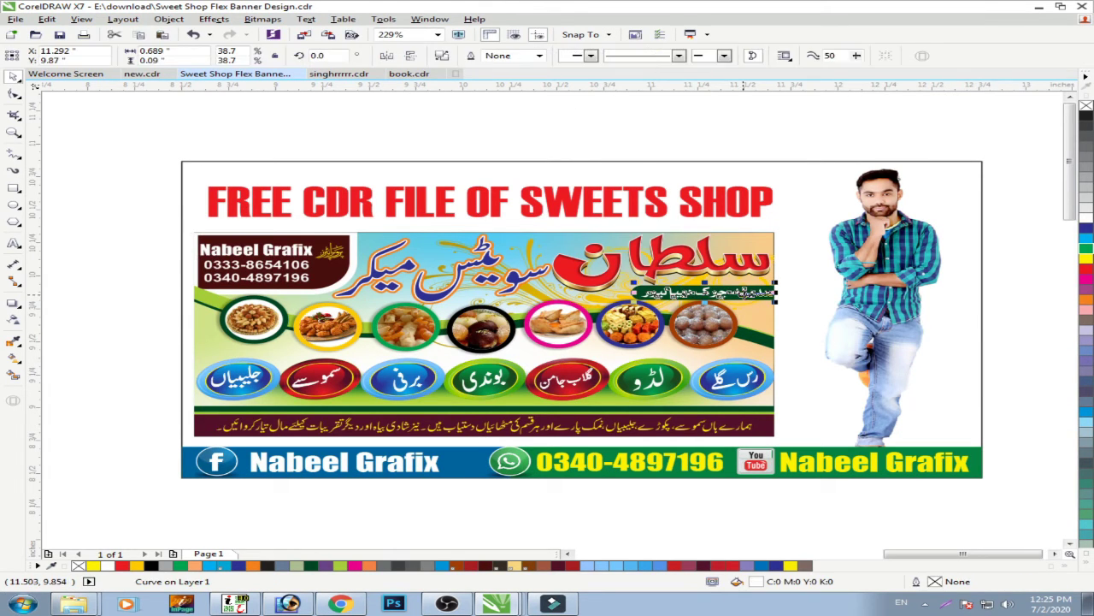
pyautogui.press('Delete')
# Step: Copy the large banner's address line to the thumbnail, scale it to about 0.69 inches wide and place it on the green bar
pyautogui.scroll(-1, 837, 203)
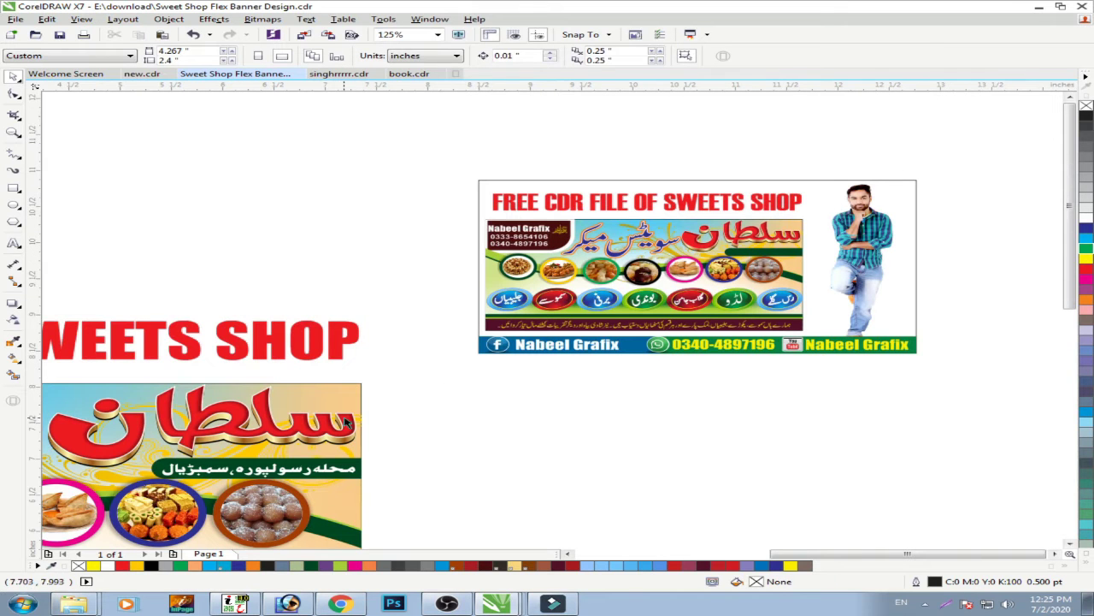
pyautogui.moveTo(293, 476); pyautogui.dragTo(817, 264)
pyautogui.scroll(6, 816, 265)
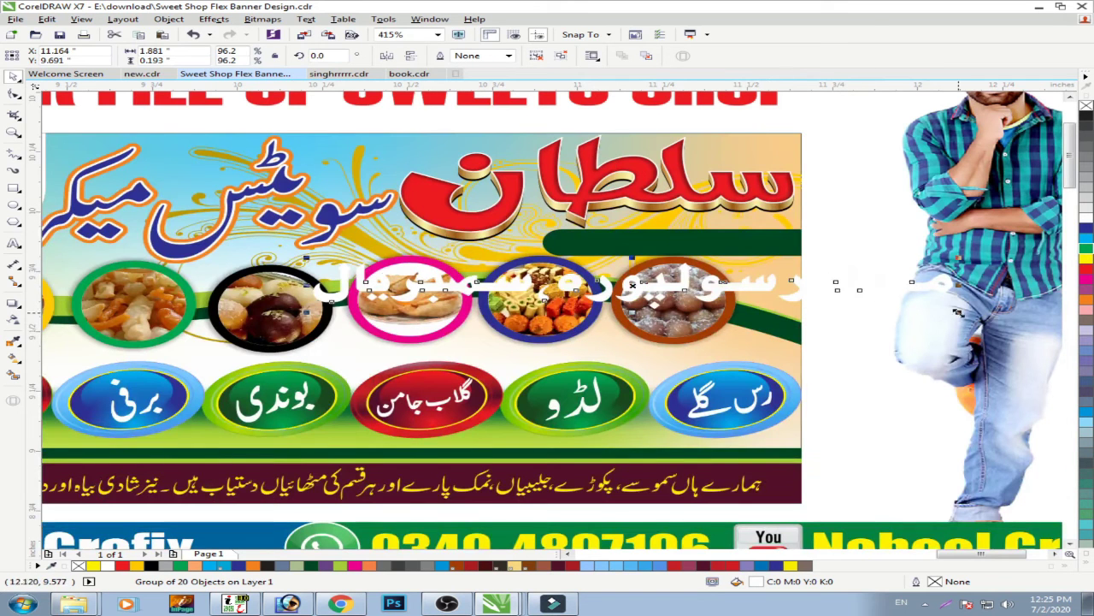
pyautogui.moveTo(958, 313); pyautogui.dragTo(750, 297)
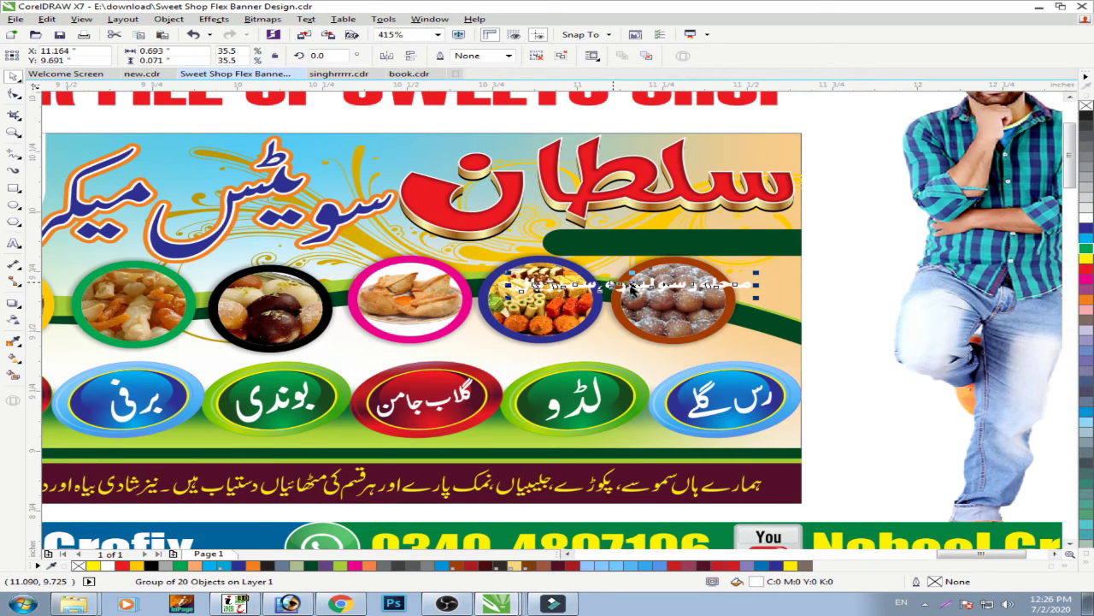
pyautogui.moveTo(631, 289); pyautogui.dragTo(671, 242)
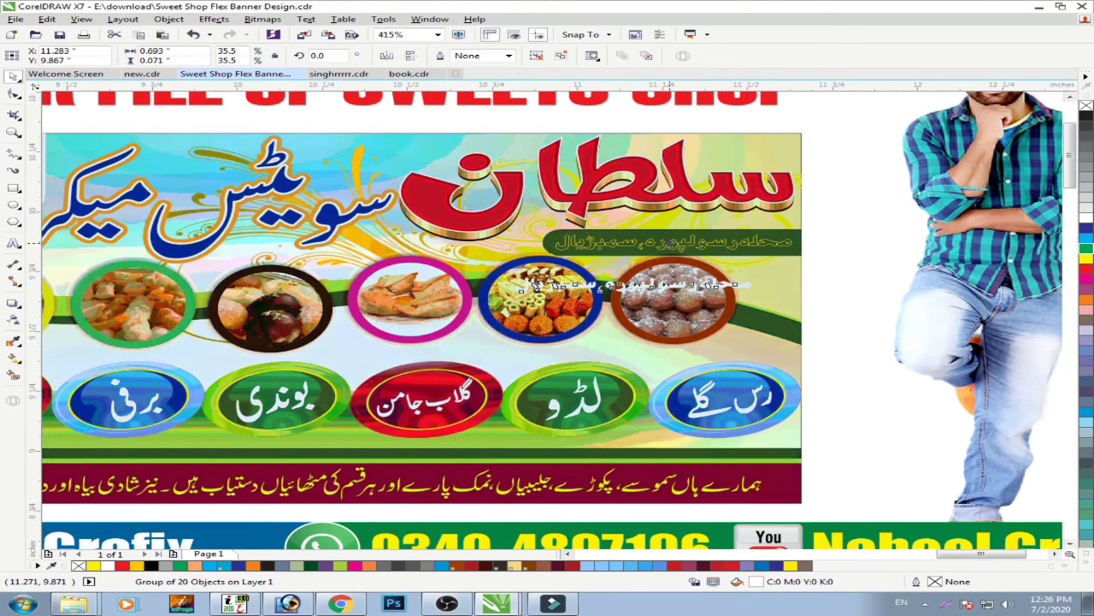
pyautogui.click(838, 280)
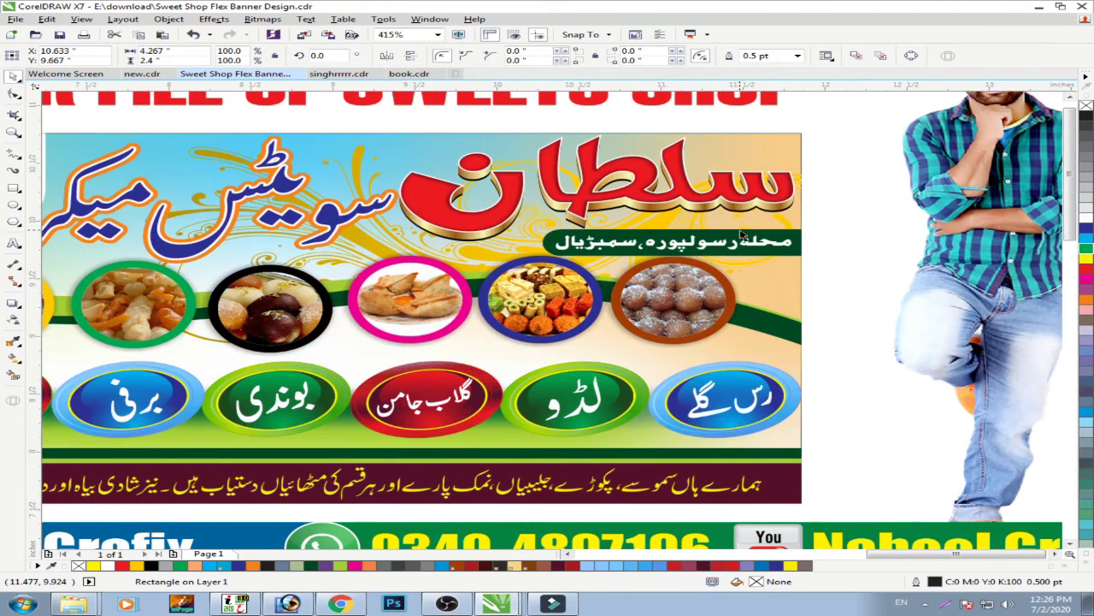
# Step: Review the updated thumbnail as a whole and the finished large banner with its headline
pyautogui.scroll(-2, 743, 231)
pyautogui.click(769, 429)
pyautogui.press('F2')
pyautogui.moveTo(964, 111); pyautogui.dragTo(180, 422)
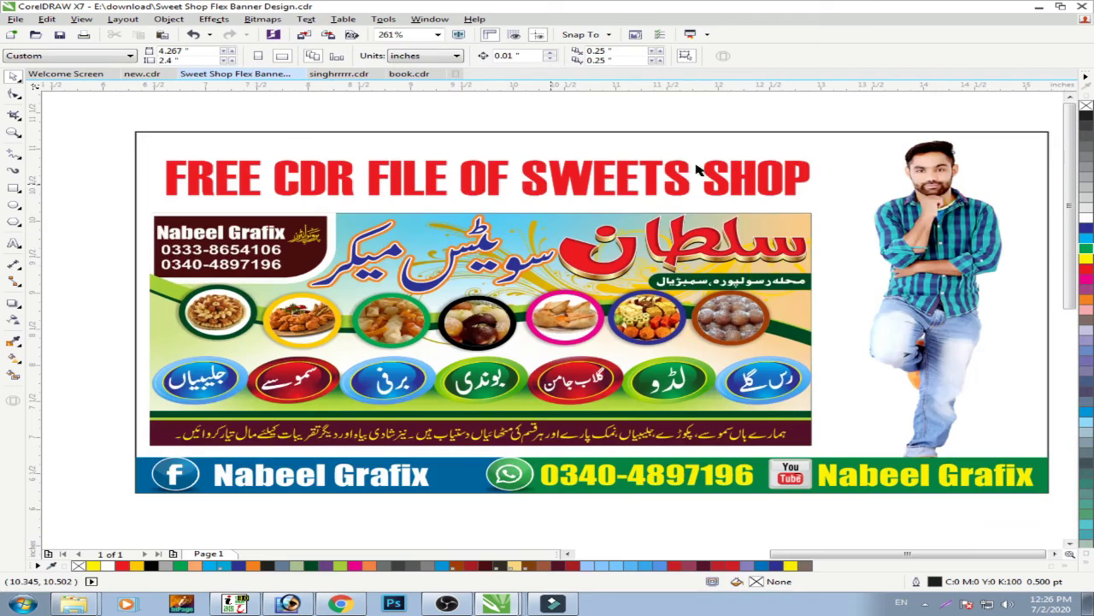
pyautogui.scroll(-2, 701, 171)
pyautogui.scroll(-2, 700, 171)
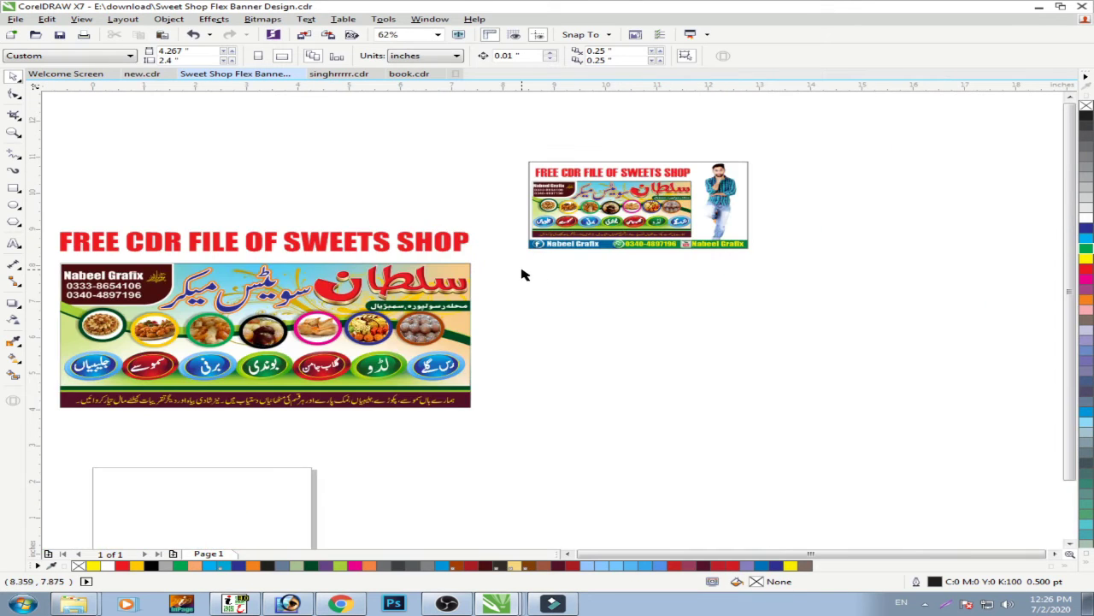
pyautogui.moveTo(486, 222); pyautogui.dragTo(134, 419)
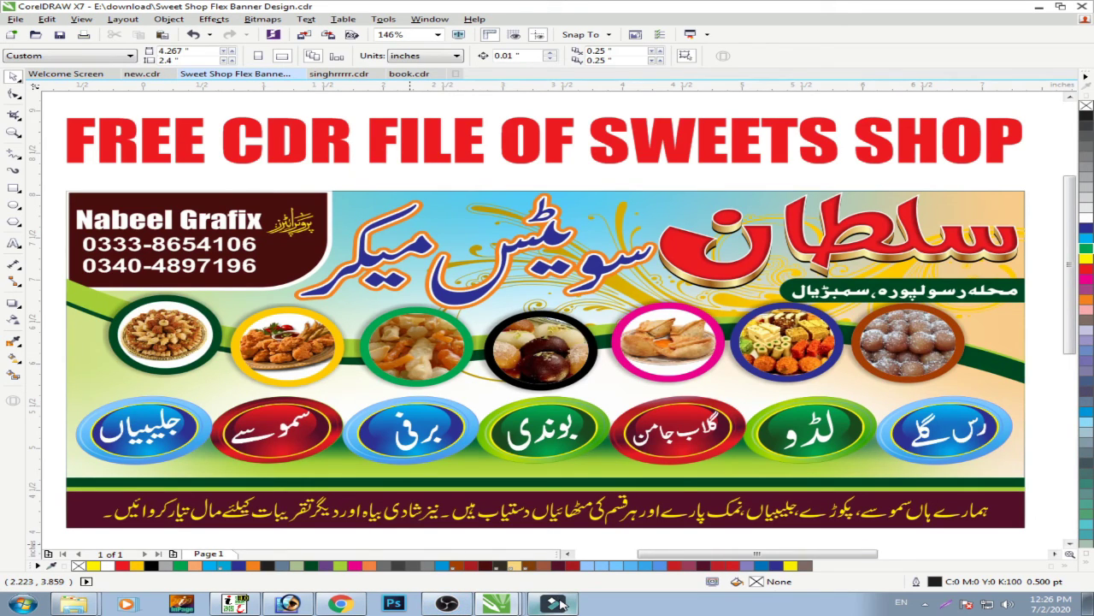
# Step: Switch to OBS and stop the screen recording
pyautogui.click(453, 604)
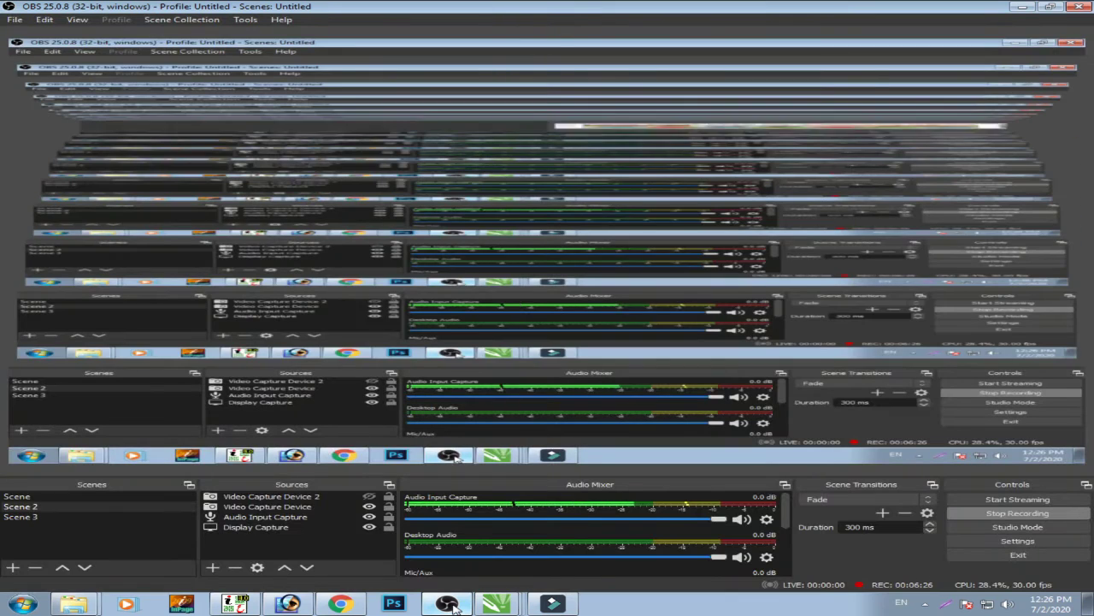
pyautogui.click(1018, 513)
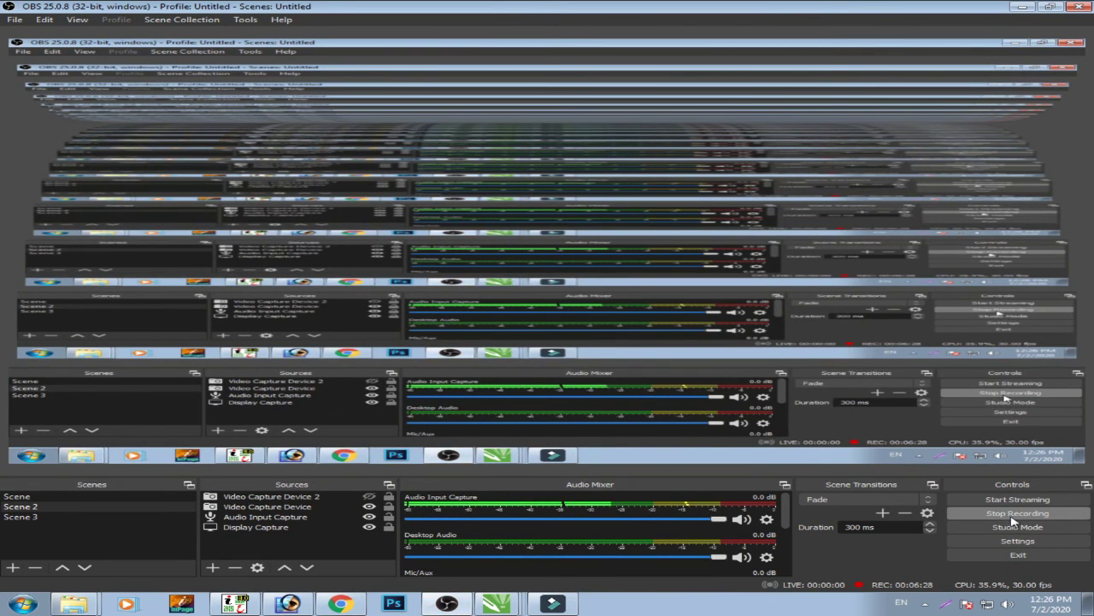